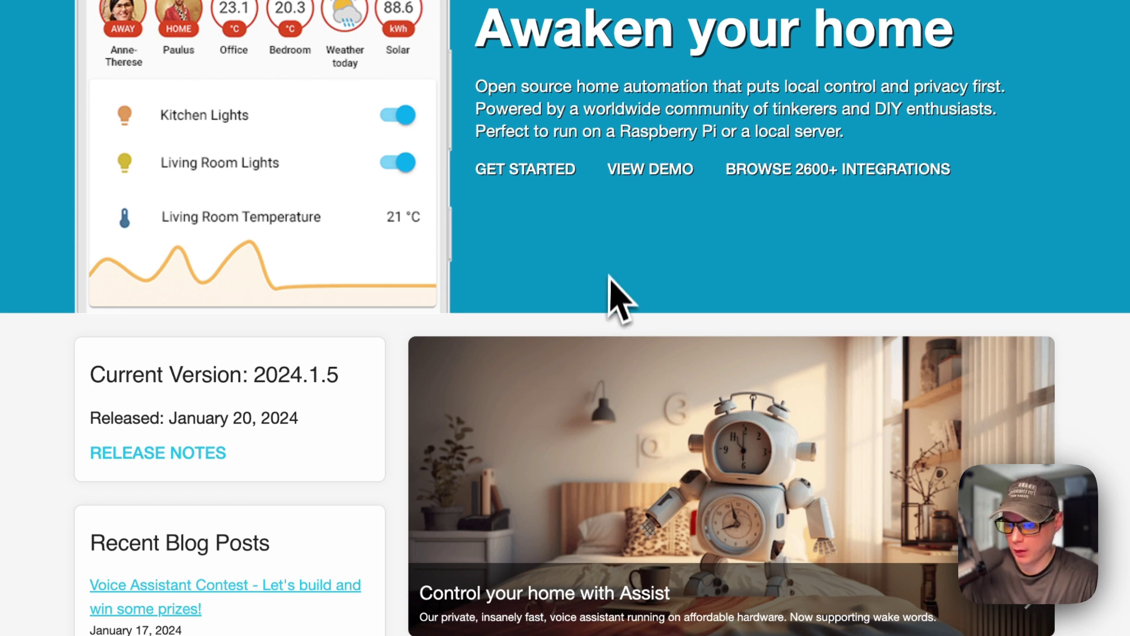
scroll(618, 286, "down", 3)
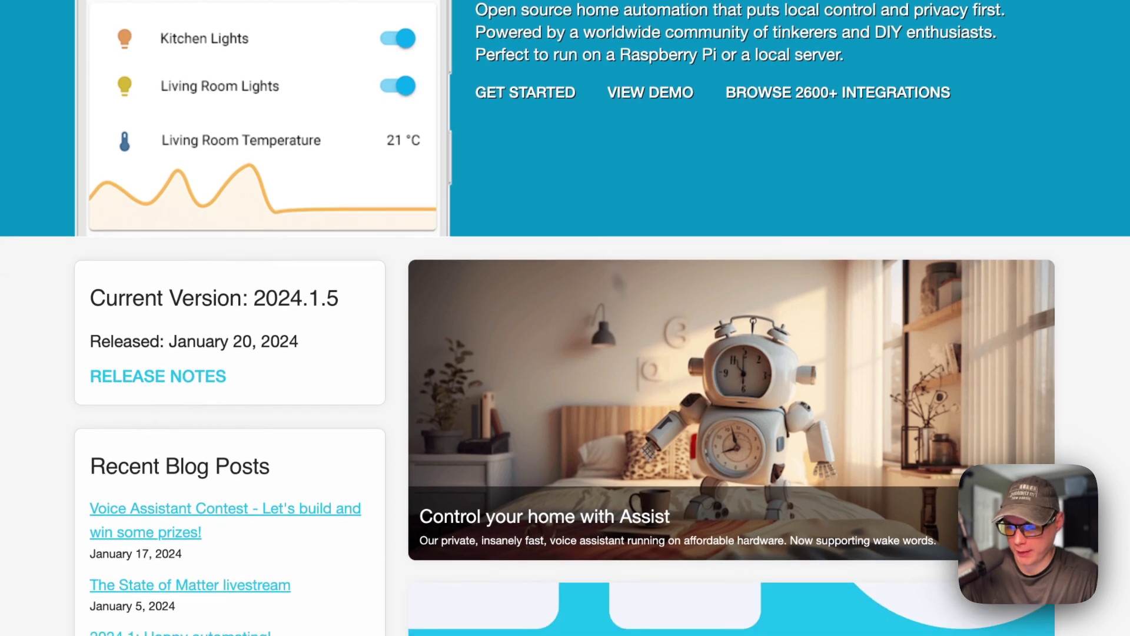
scroll(607, 276, "up", 3)
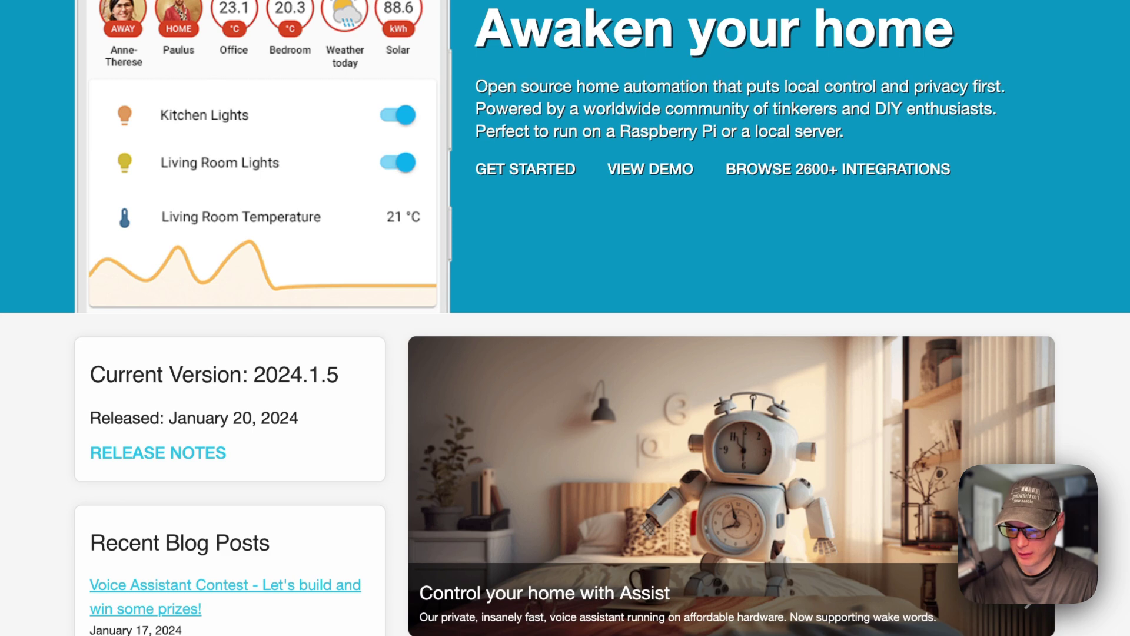
scroll(565, 318, "down", 15)
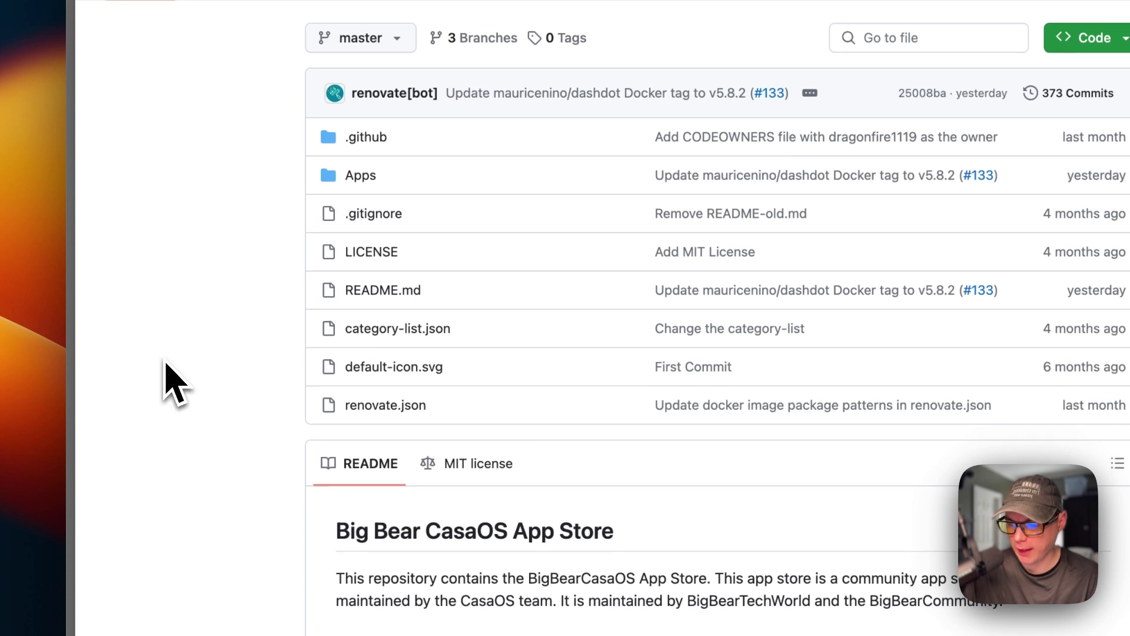
Step: Examine the big-bear-casaos README on GitHub, covering its app table and the note on the supported CasaOS version
scroll(166, 364, "down", 2)
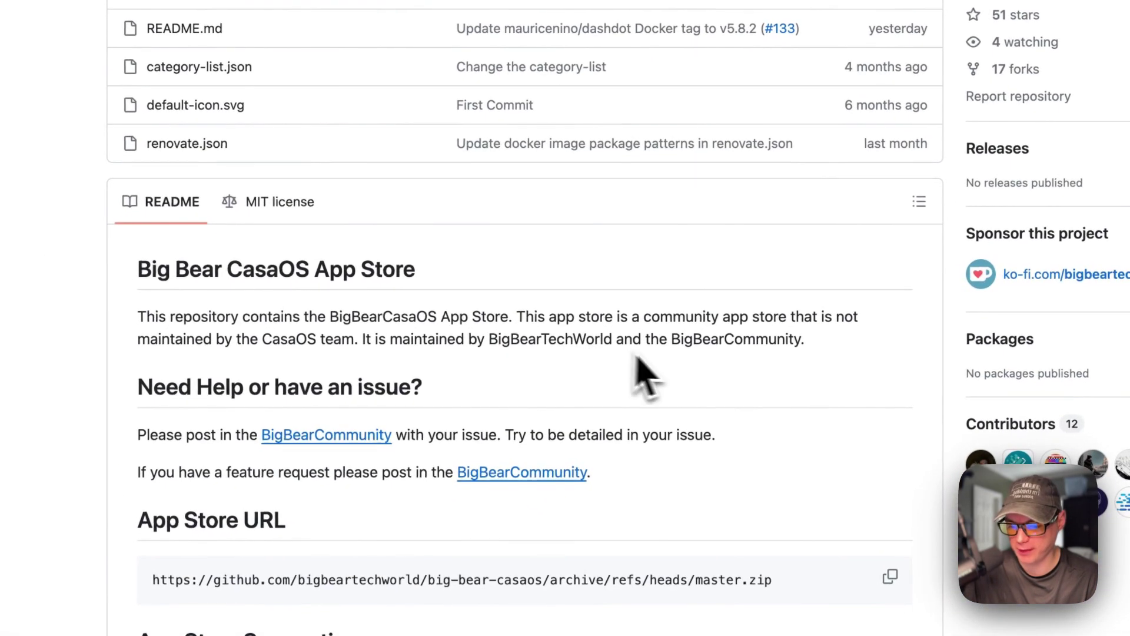
scroll(549, 404, "down", 10)
scroll(548, 404, "down", 20)
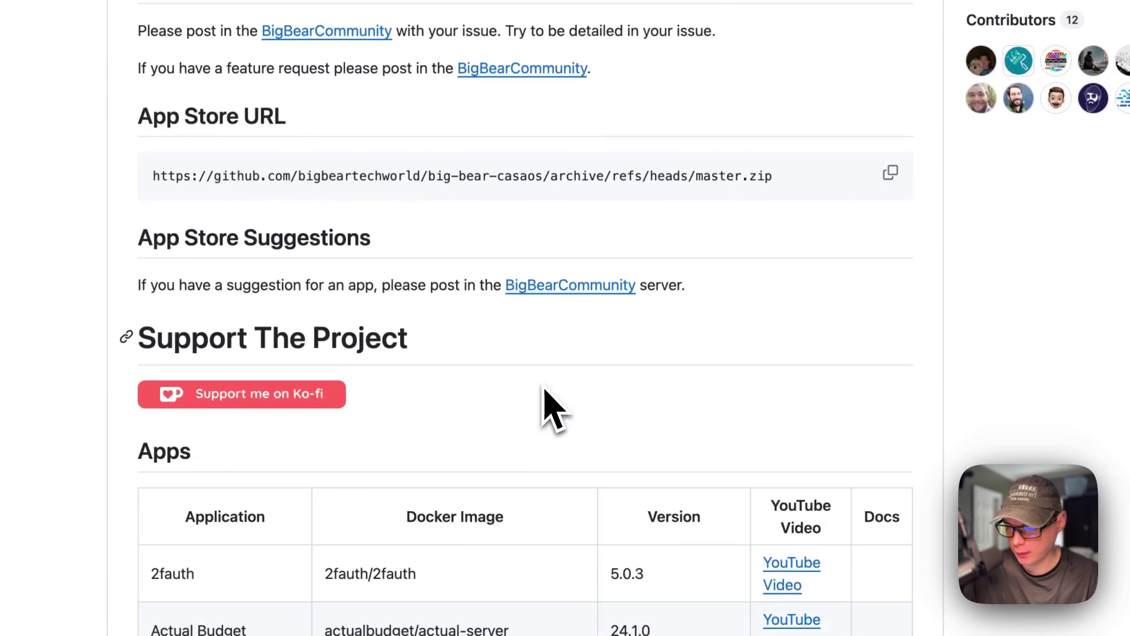
scroll(548, 404, "down", 20)
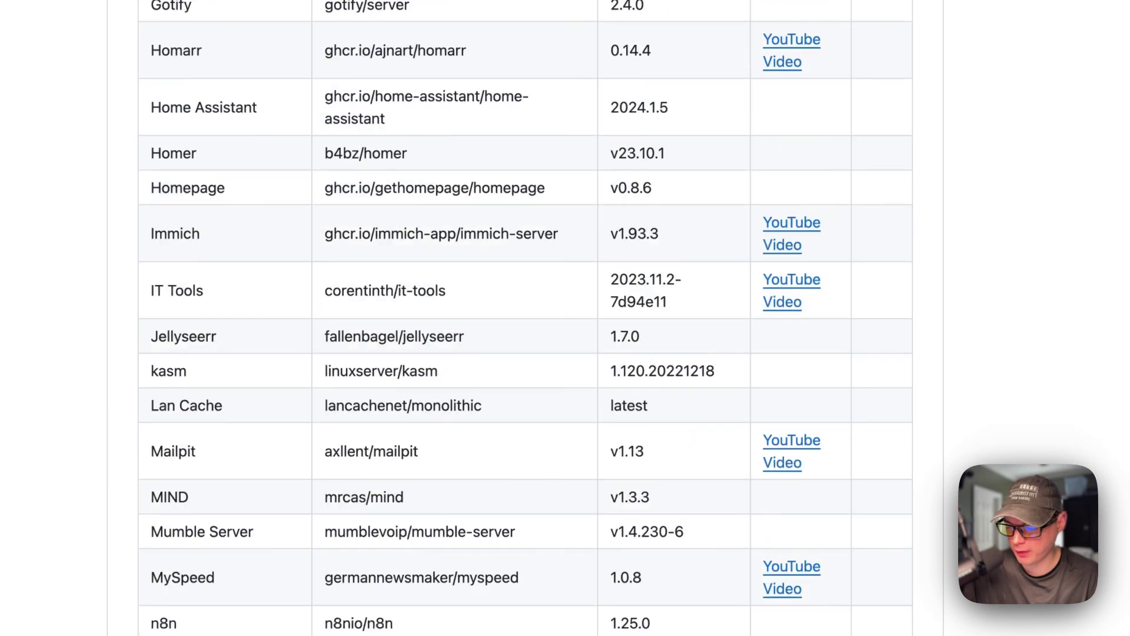
scroll(548, 404, "down", 15)
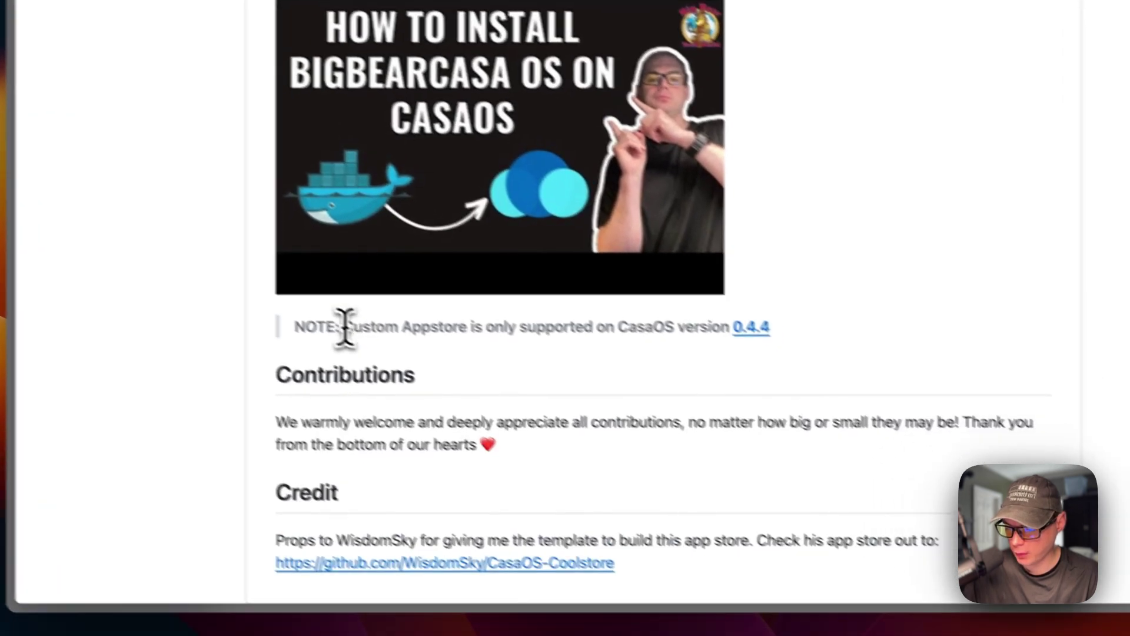
left_click_drag(336, 532, 681, 568)
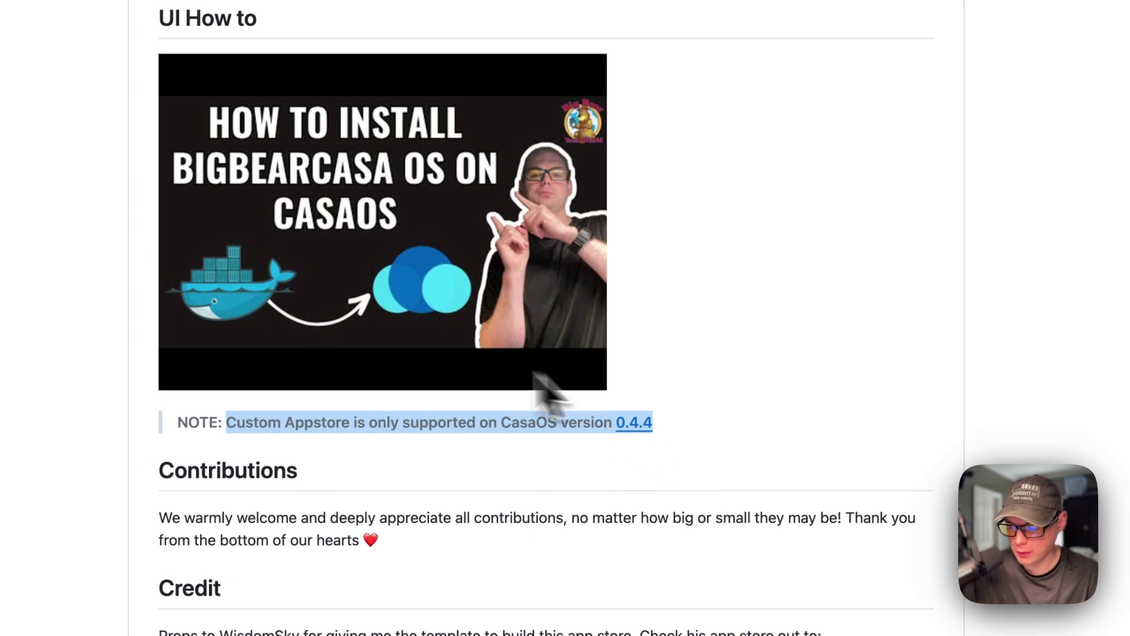
scroll(465, 245, "up", 20)
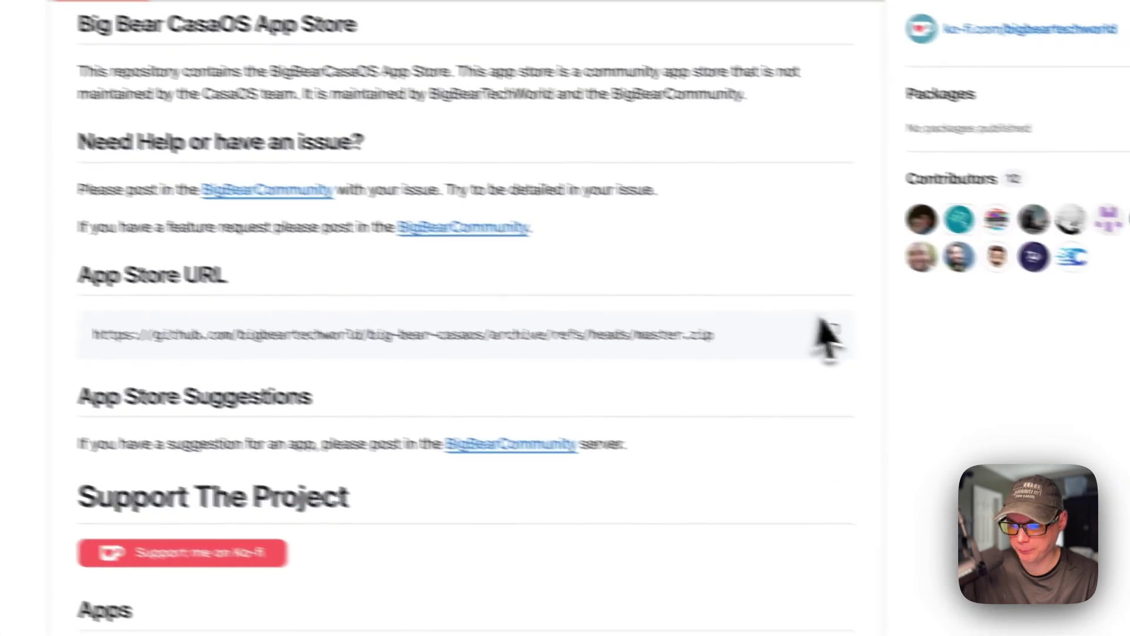
left_click(821, 323)
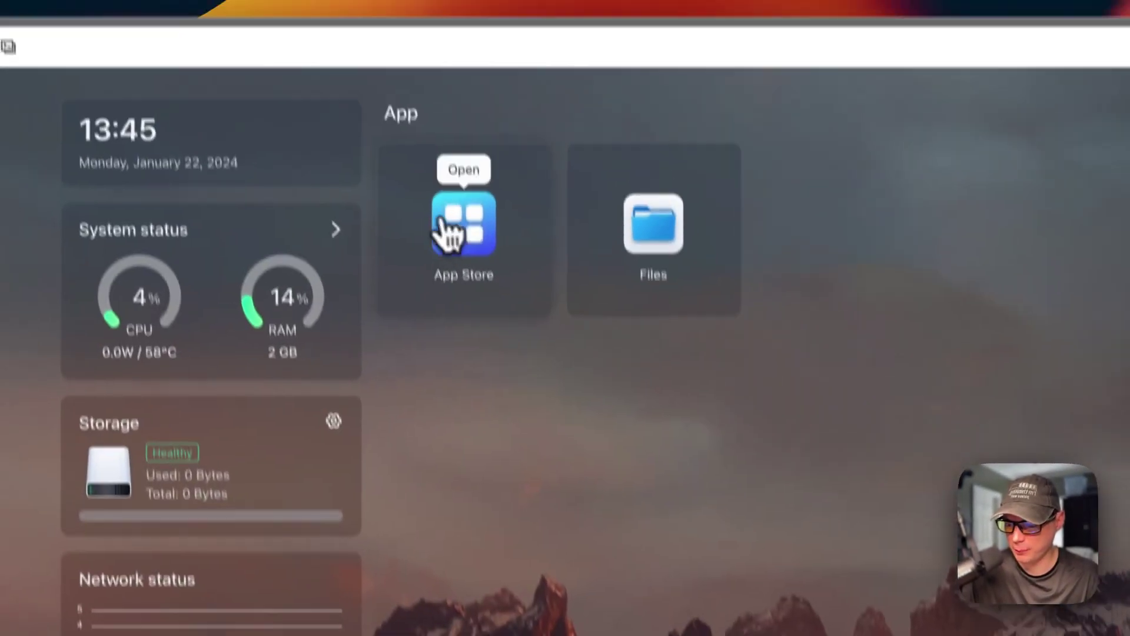
left_click(447, 231)
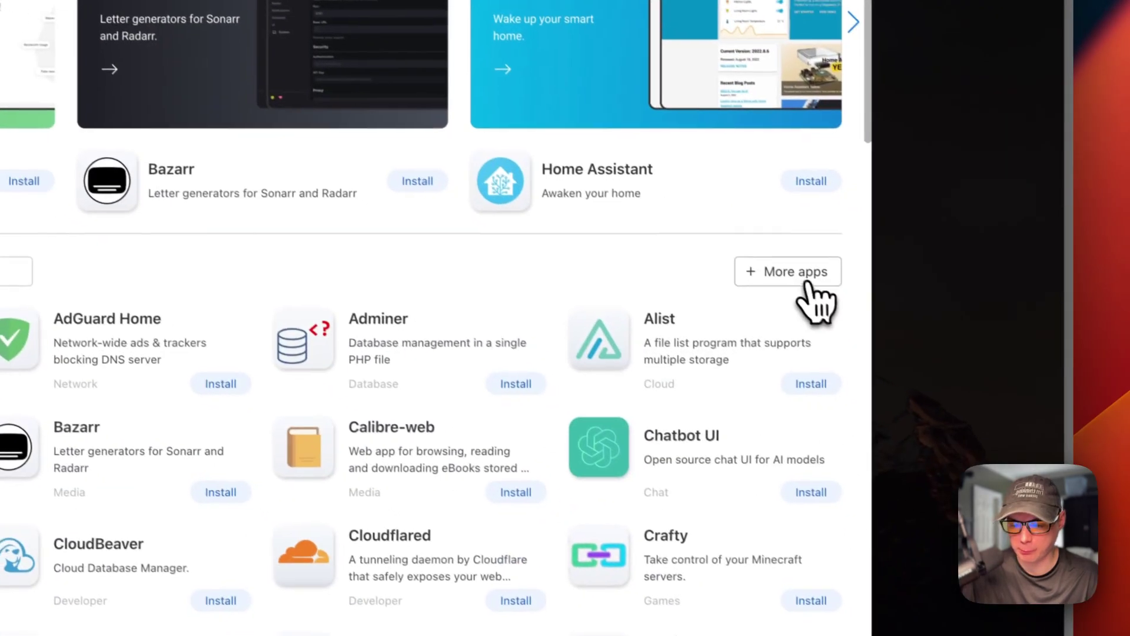
left_click(807, 281)
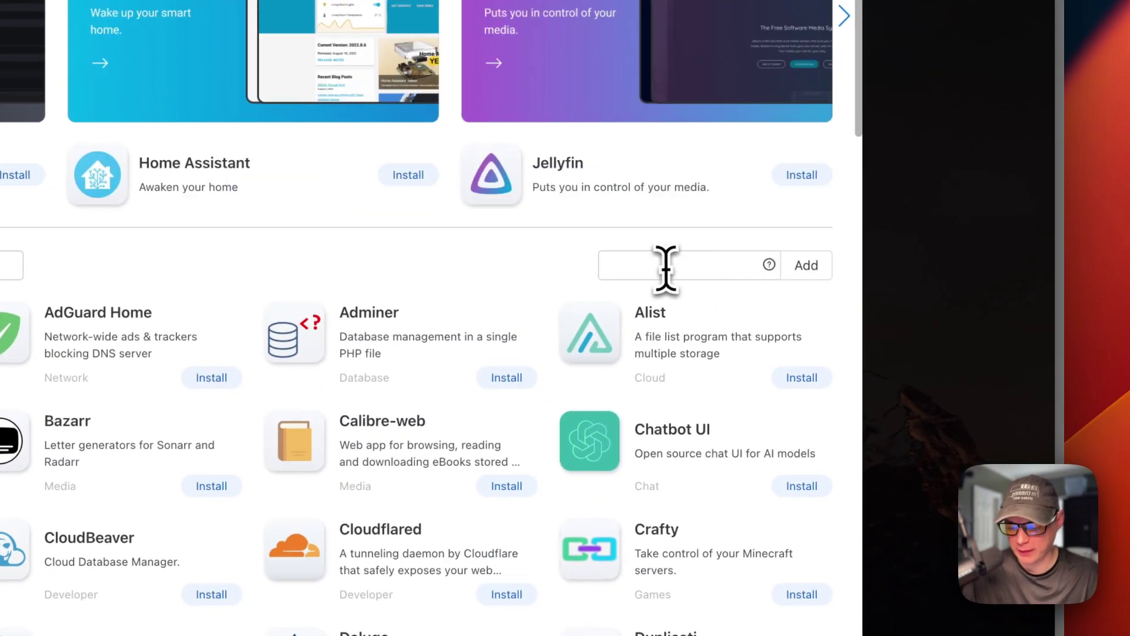
key("super+v")
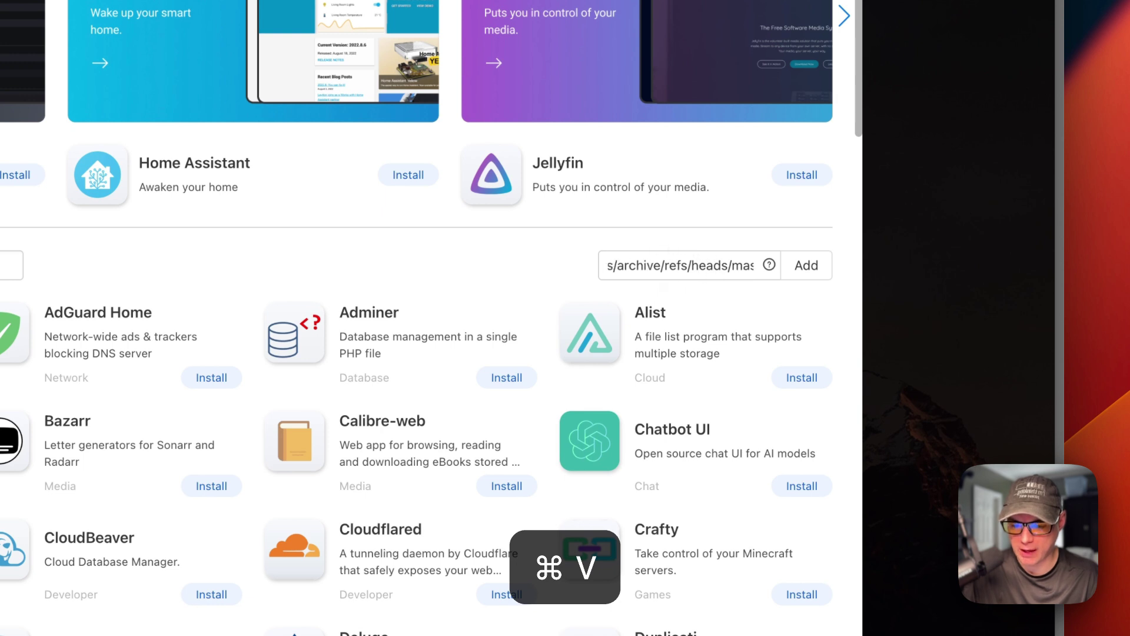
key("Left")
key("Left")
key("Left")
key("Left")
key("Left")
key("Left")
key("Left")
key("Left")
key("Left")
key("Left")
key("Left")
key("Left")
key("Left")
key("Left")
key("Left")
key("Left")
key("Left")
key("Left")
key("Left")
key("Left")
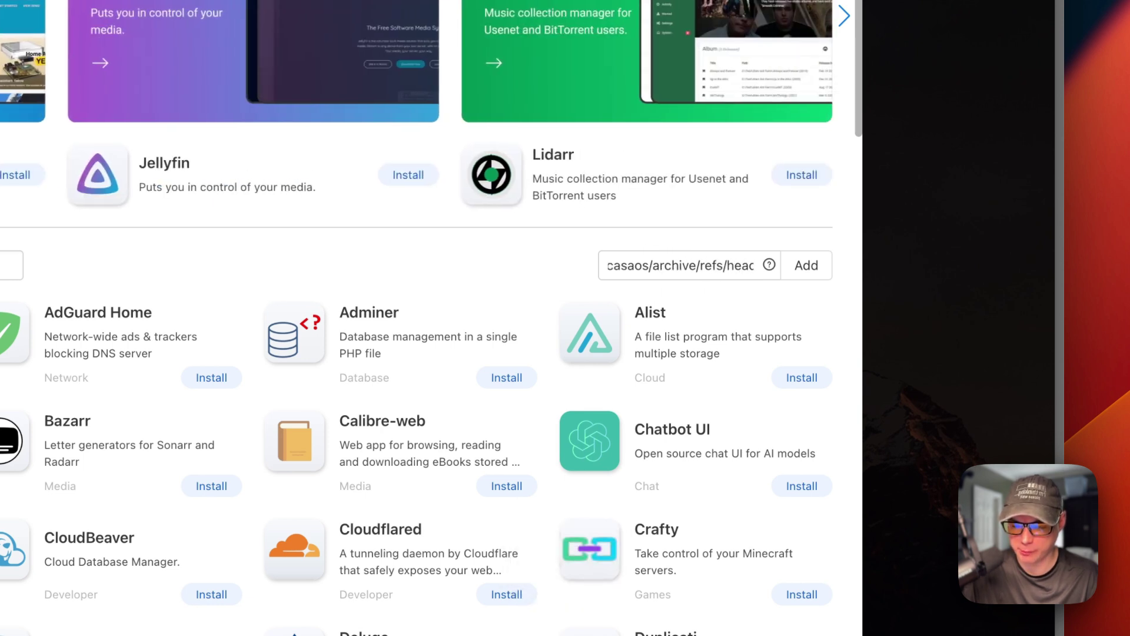
left_click(805, 268)
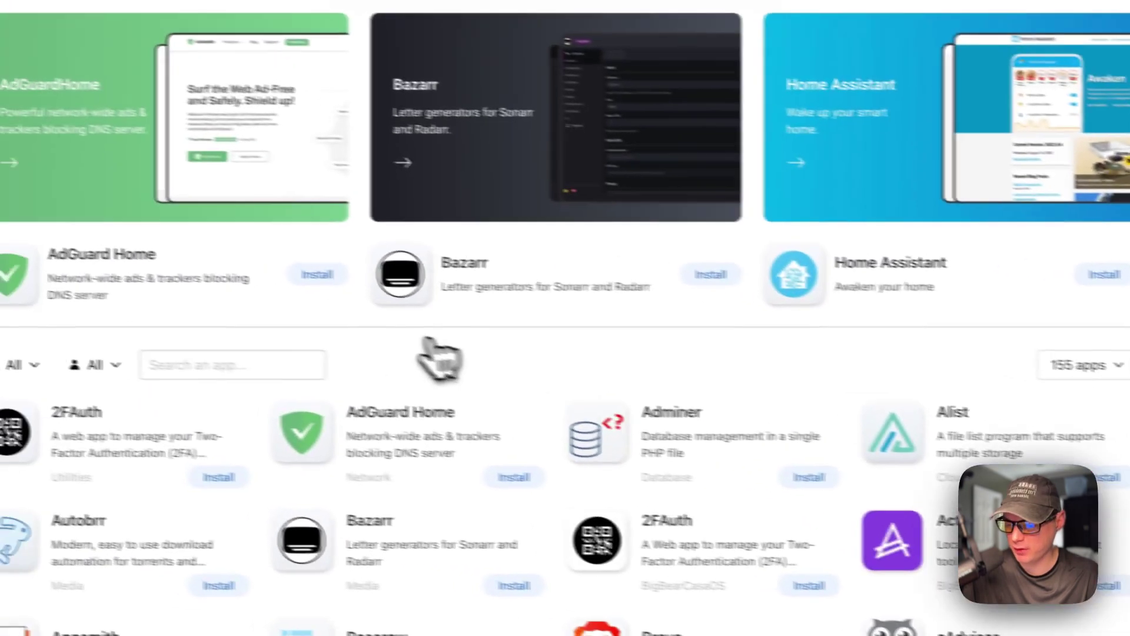
Step: Reload CasaOS, reopen the App Store, and browse its apps filtered to the BigBearCasaOS category
key("super+r")
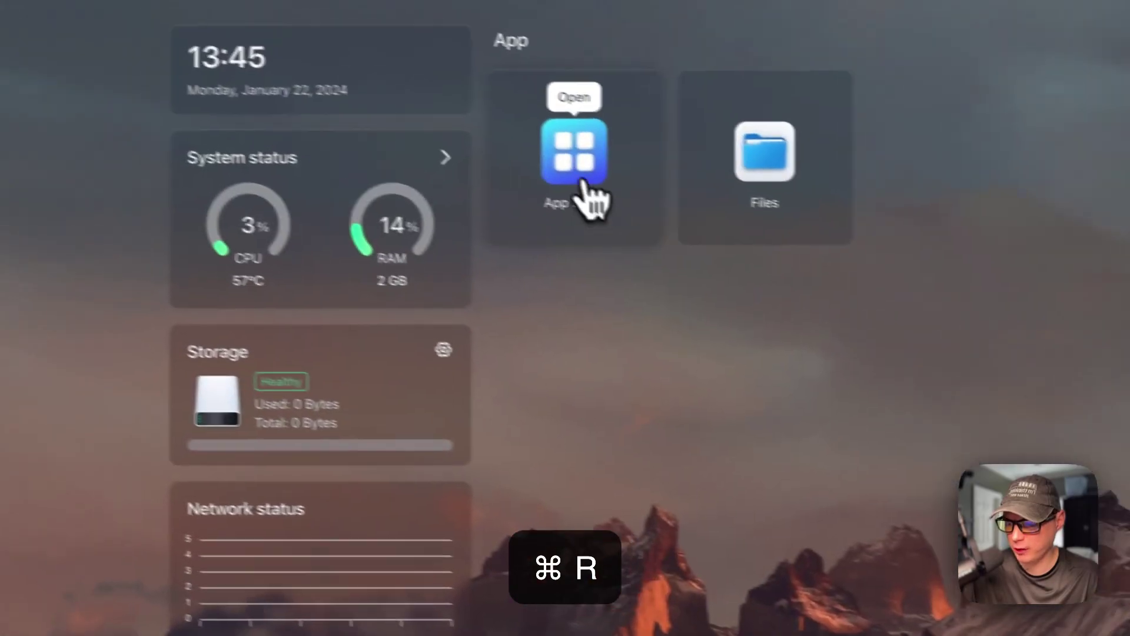
left_click(586, 176)
left_click(302, 436)
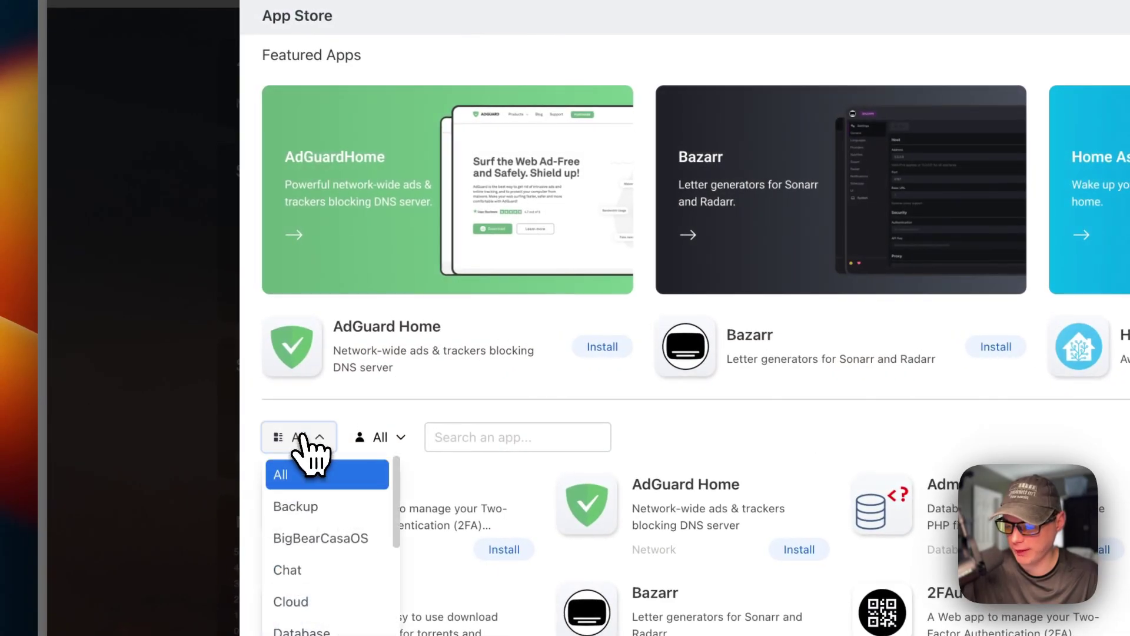
scroll(299, 412, "down", 3)
left_click(297, 365)
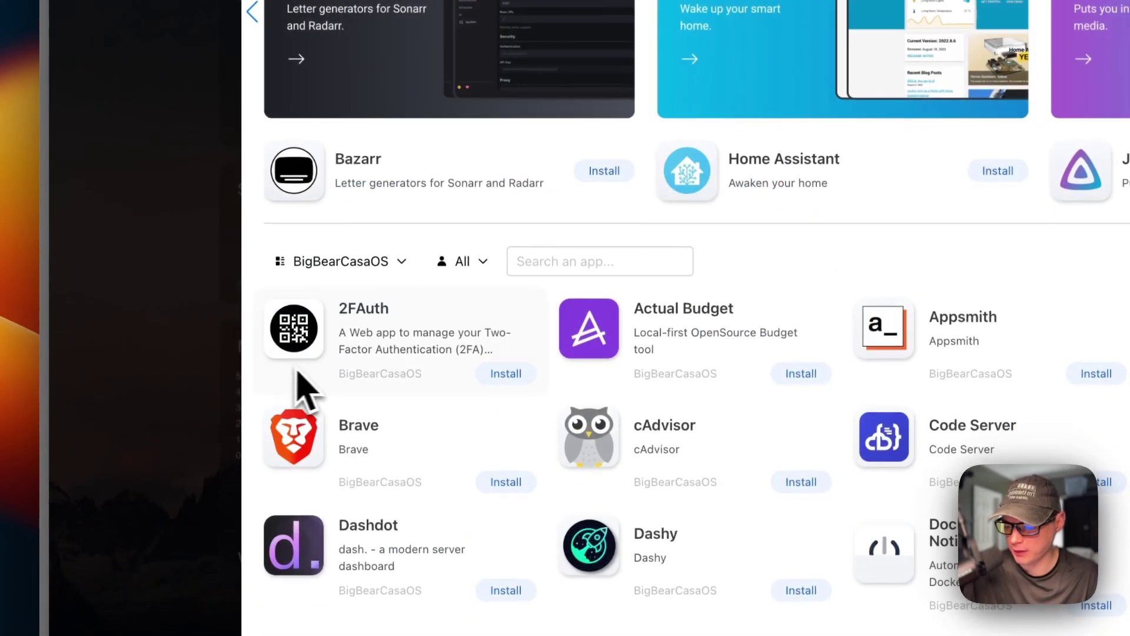
scroll(462, 412, "down", 20)
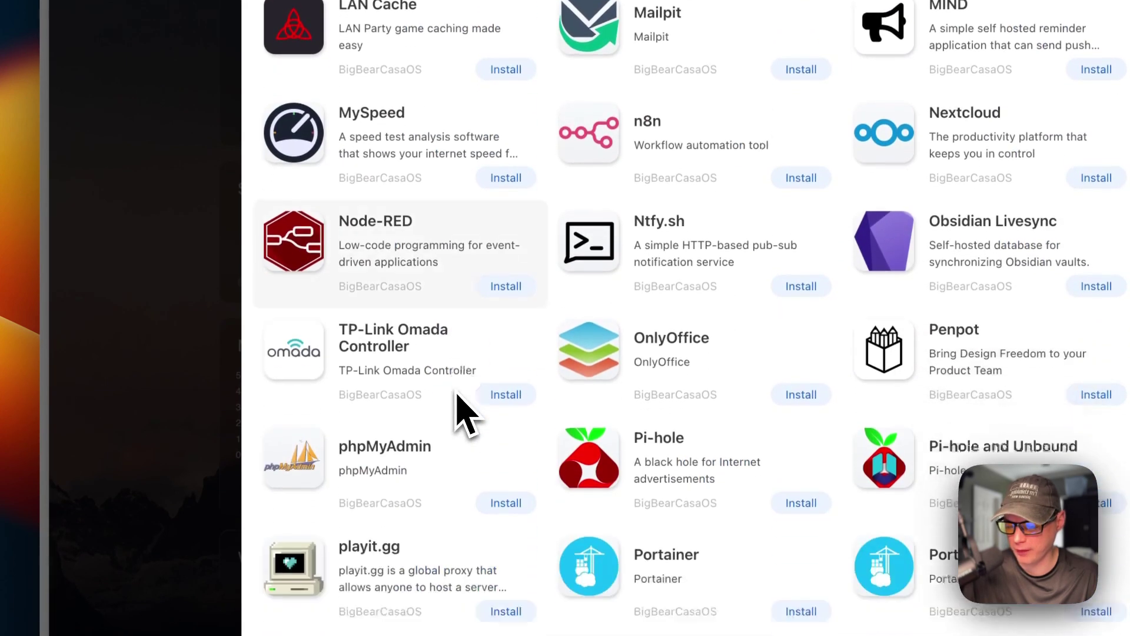
scroll(686, 318, "down", 3)
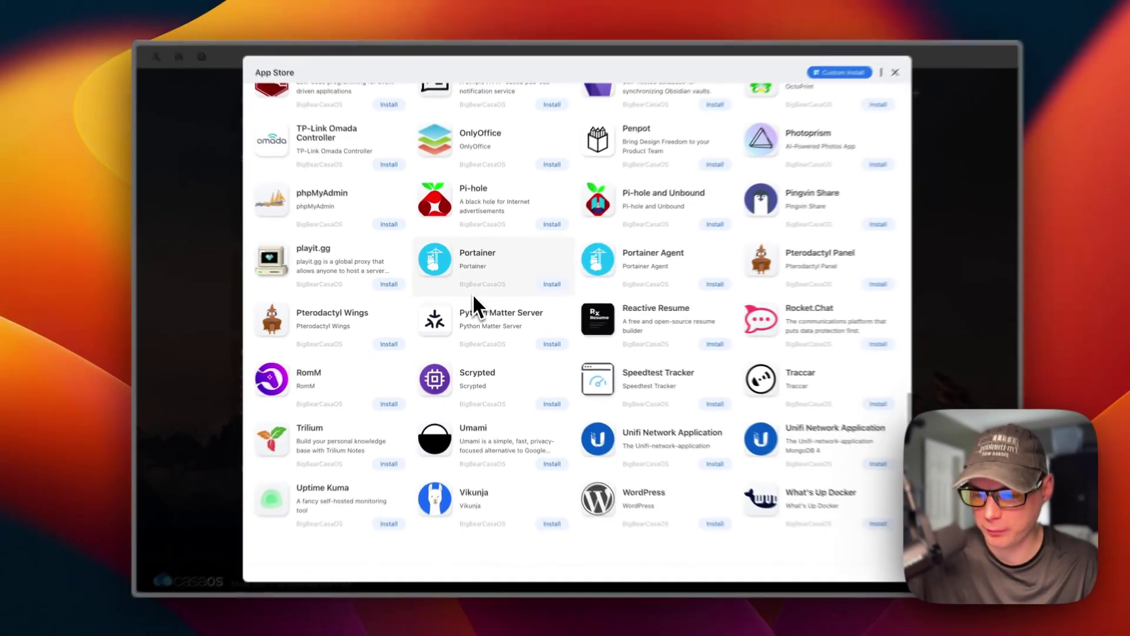
scroll(489, 289, "up", 20)
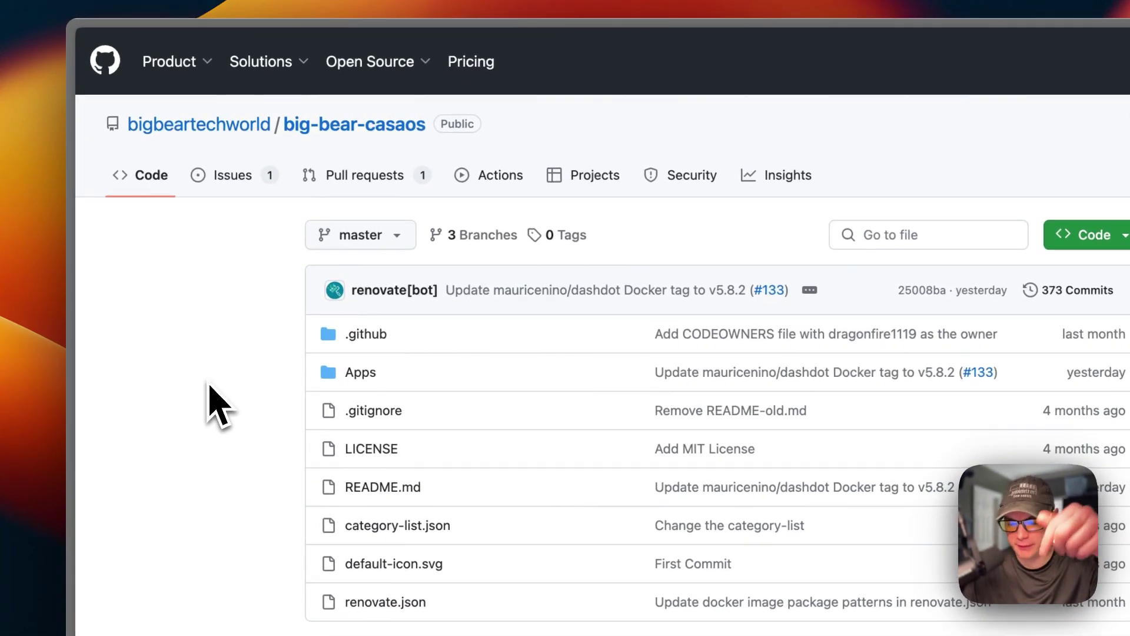
Step: Switch to the big-bear-casaos repository on GitHub and open docker-compose.yml from the home-assistant folder inside Apps
scroll(189, 453, "down", 1)
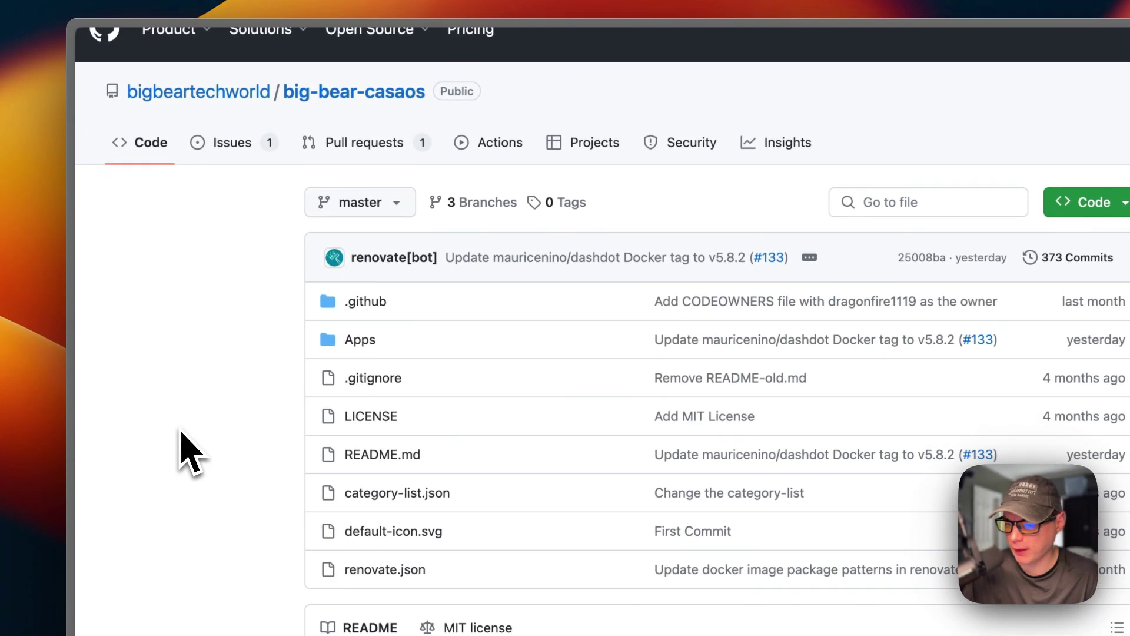
left_click(359, 341)
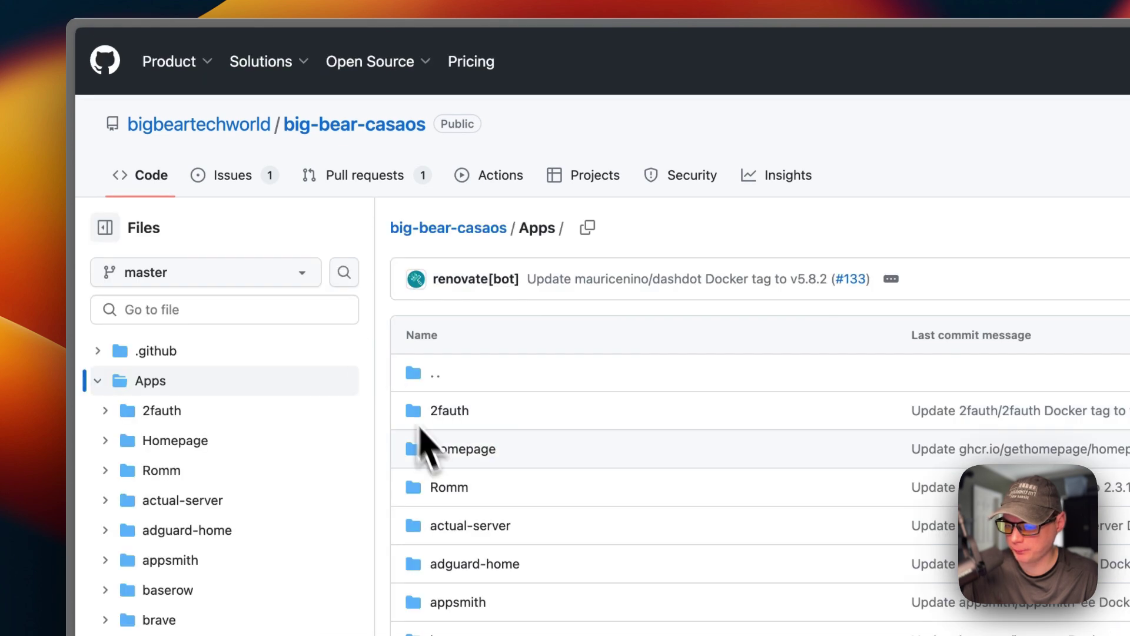
scroll(371, 461, "down", 8)
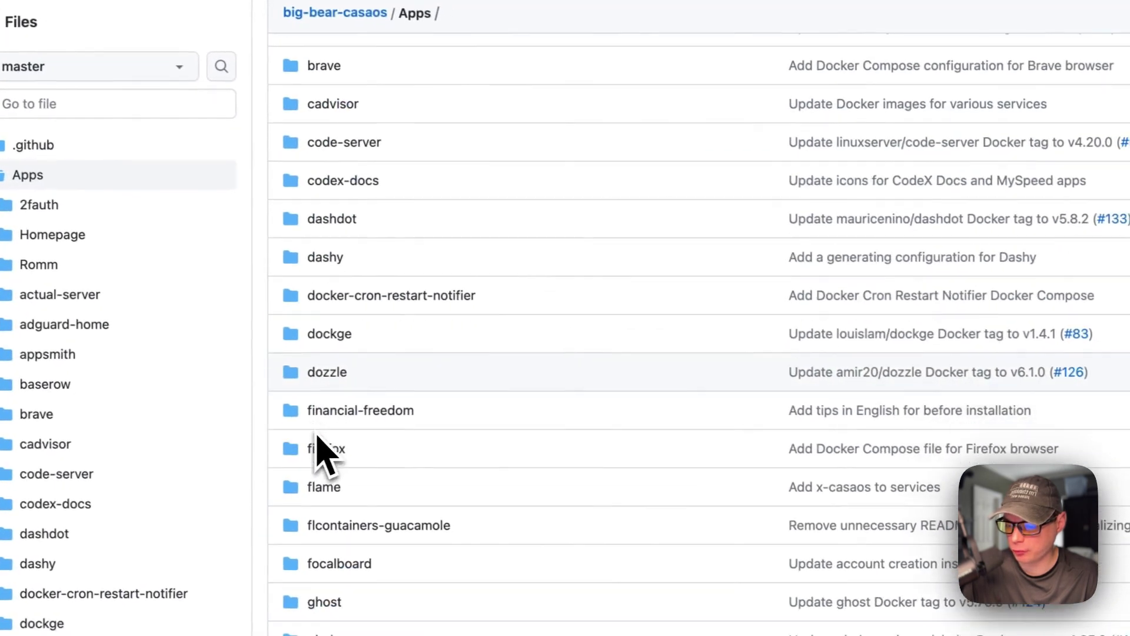
scroll(318, 447, "down", 10)
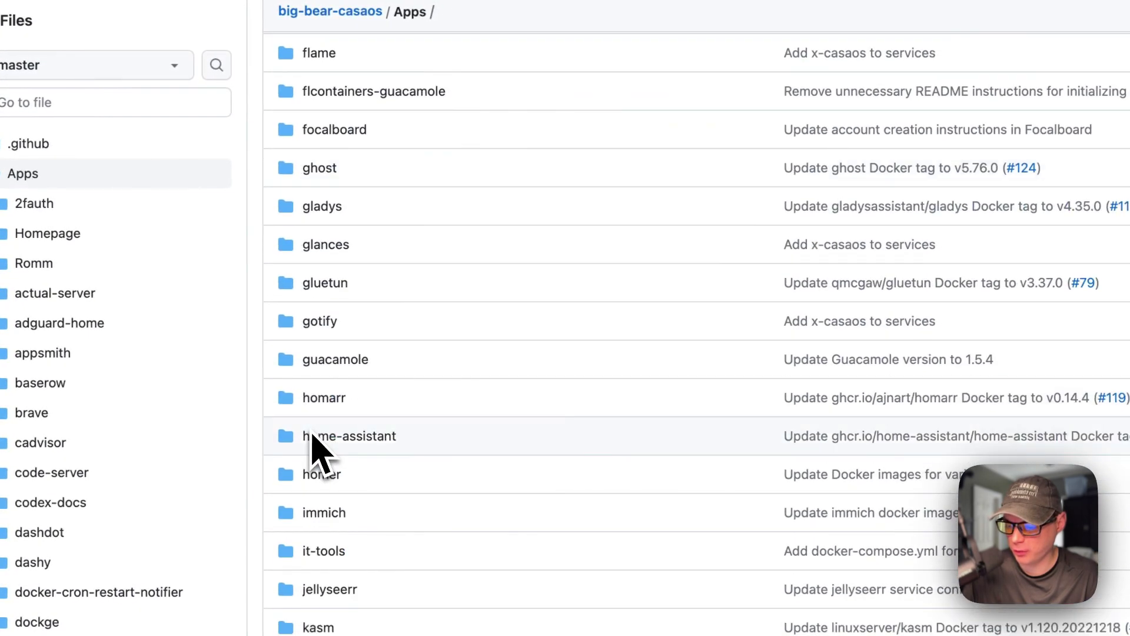
left_click(327, 436)
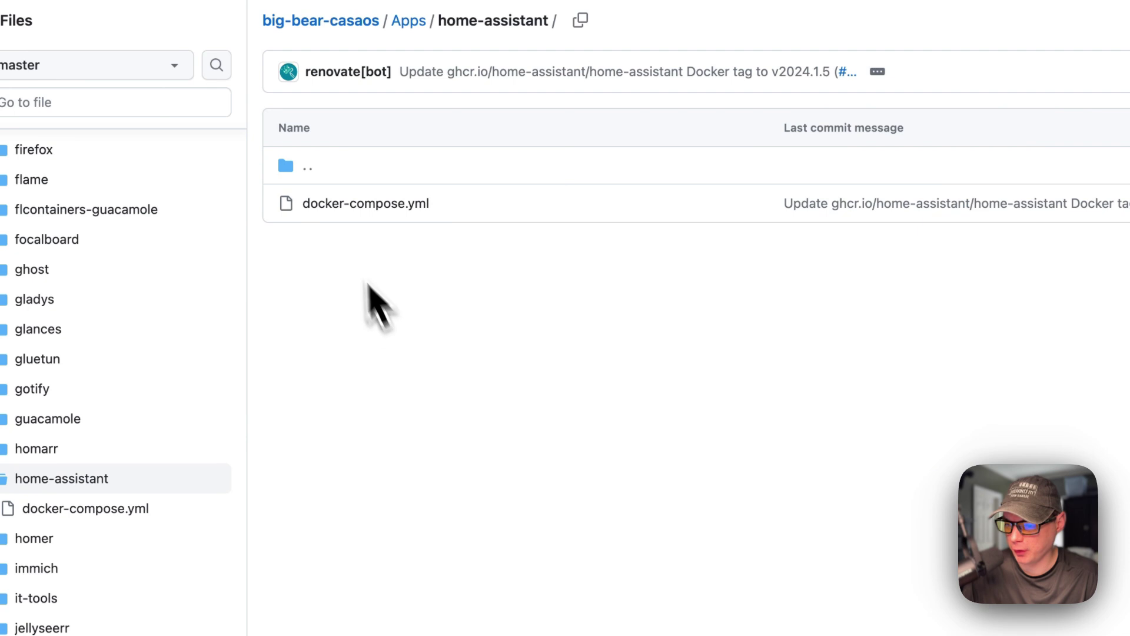
left_click(343, 206)
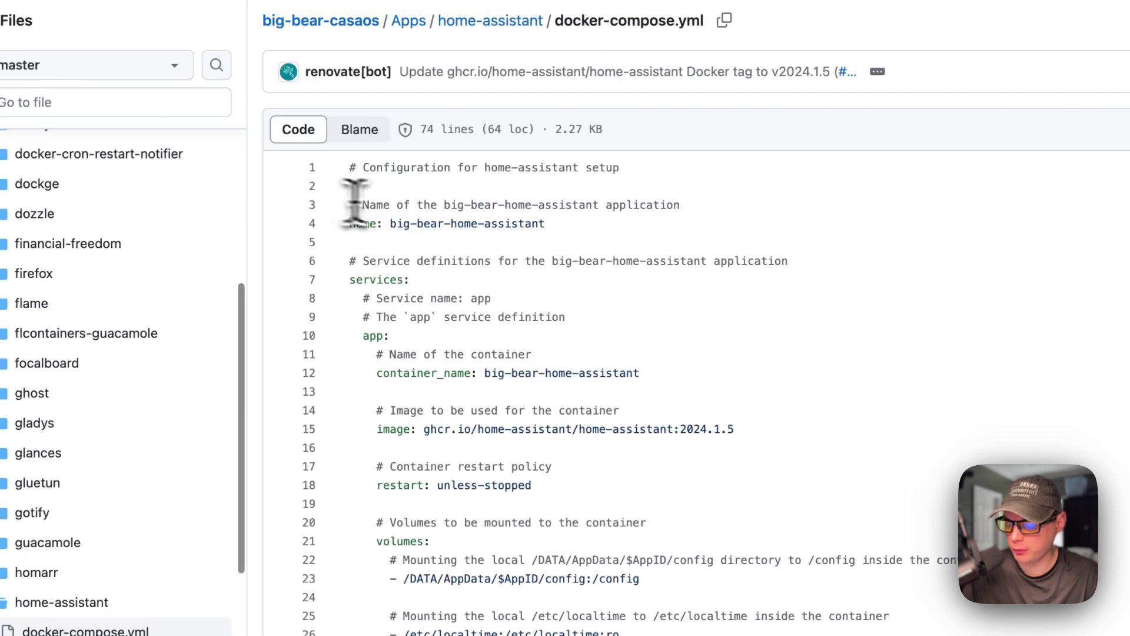
Step: Examine the application name, app service, container name, image with its version tag, and restart policy in the home-assistant docker-compose.yml
left_click_drag(348, 227, 546, 228)
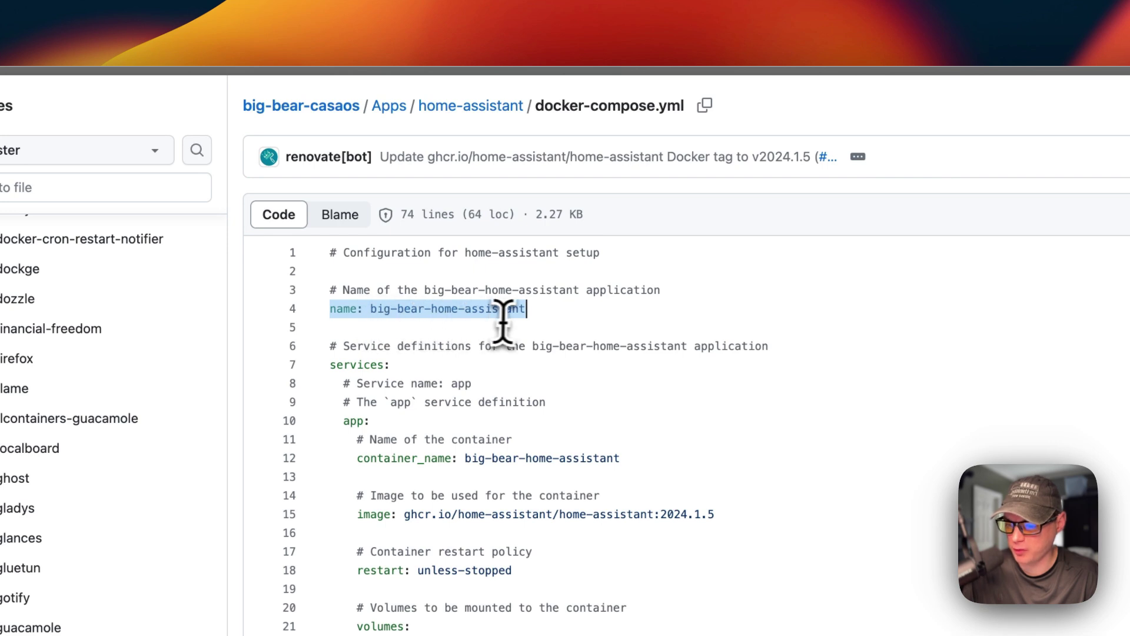
left_click_drag(325, 364, 452, 365)
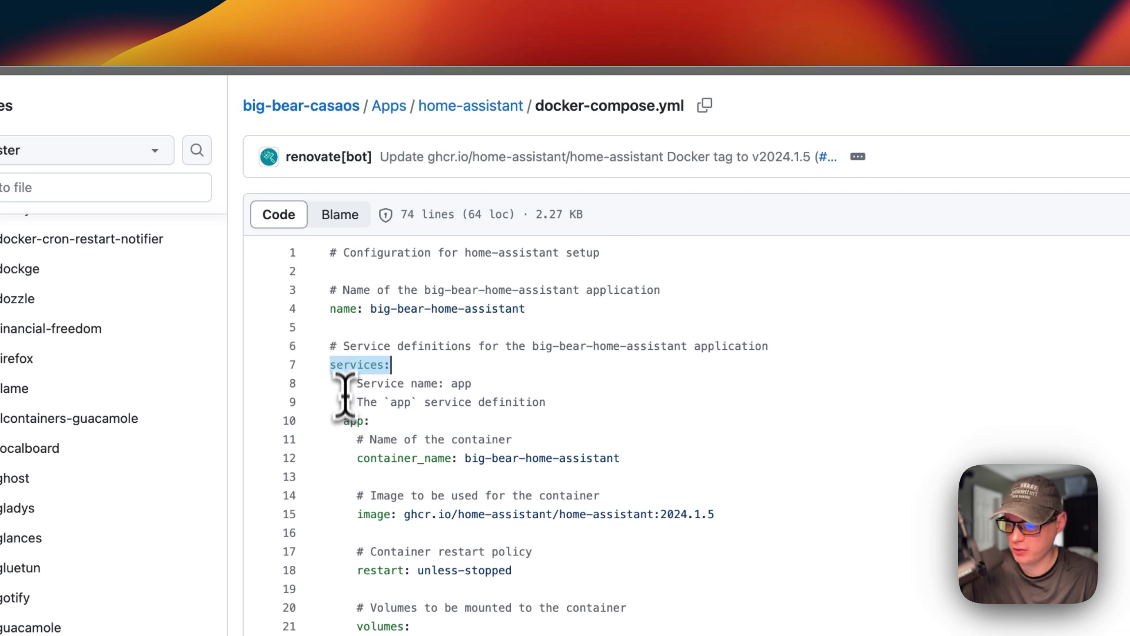
left_click_drag(345, 421, 530, 420)
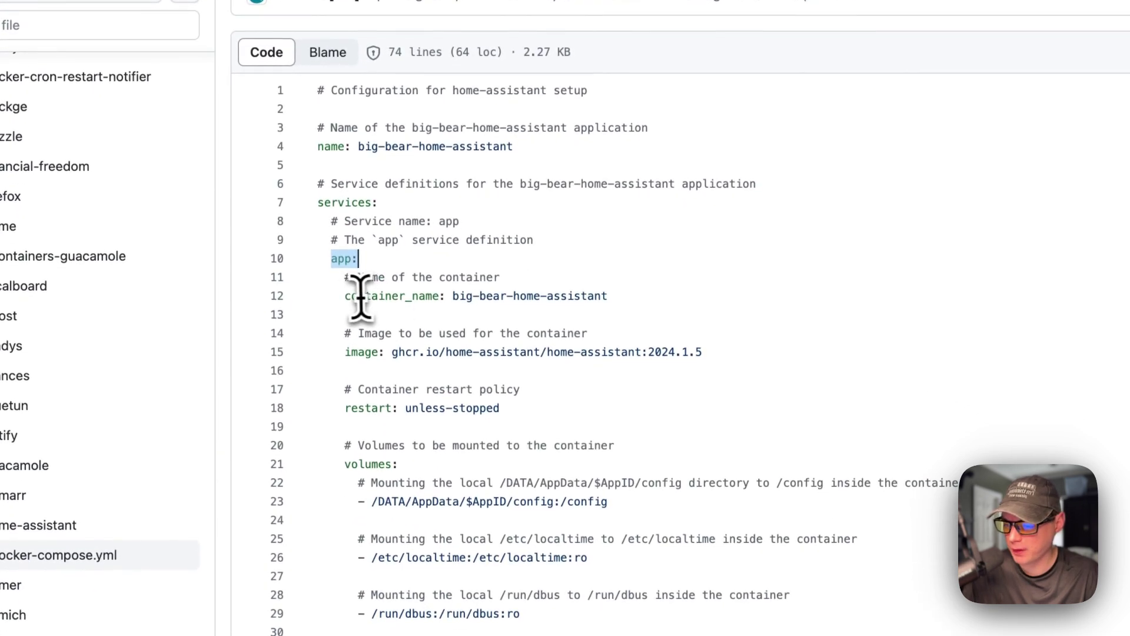
left_click_drag(350, 296, 625, 297)
scroll(456, 365, "down", 1)
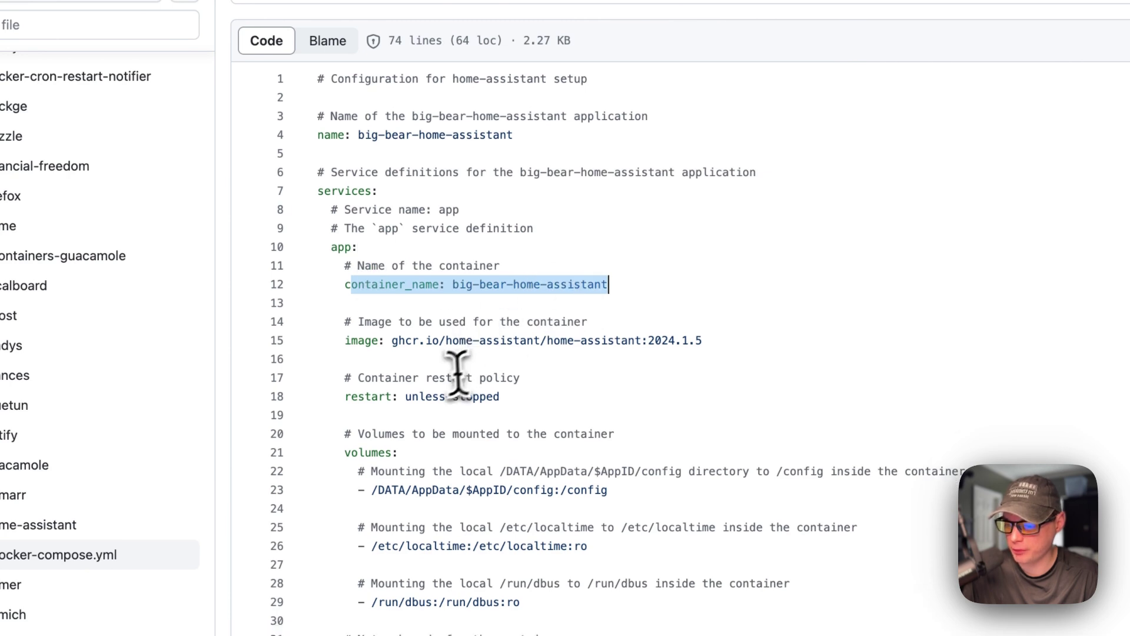
left_click_drag(344, 308, 853, 309)
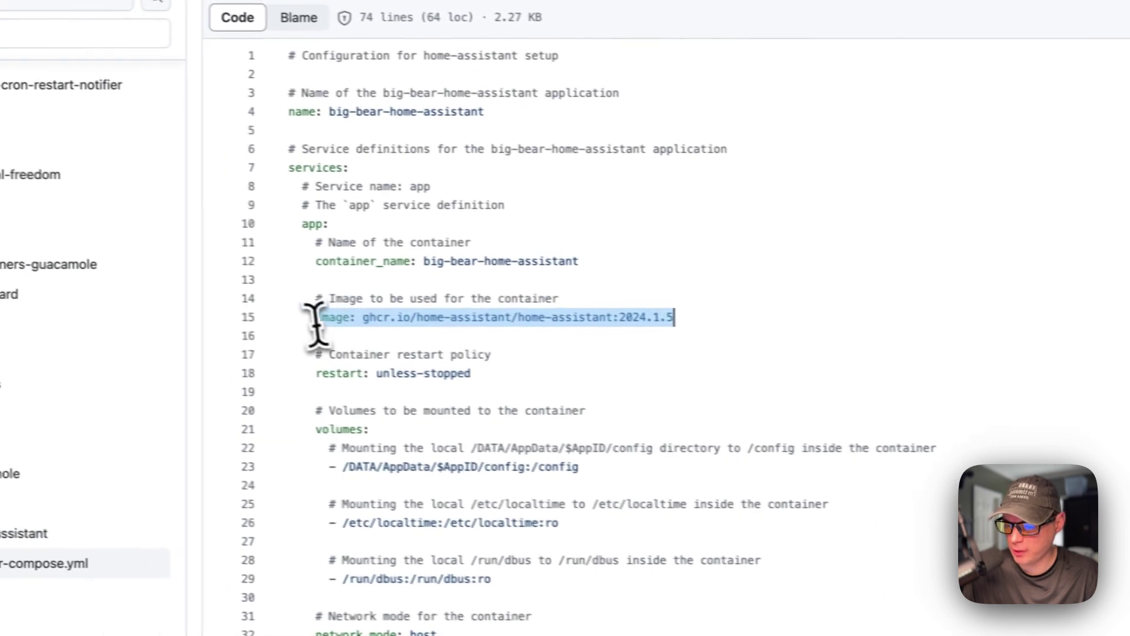
left_click_drag(389, 320, 800, 318)
left_click(644, 321)
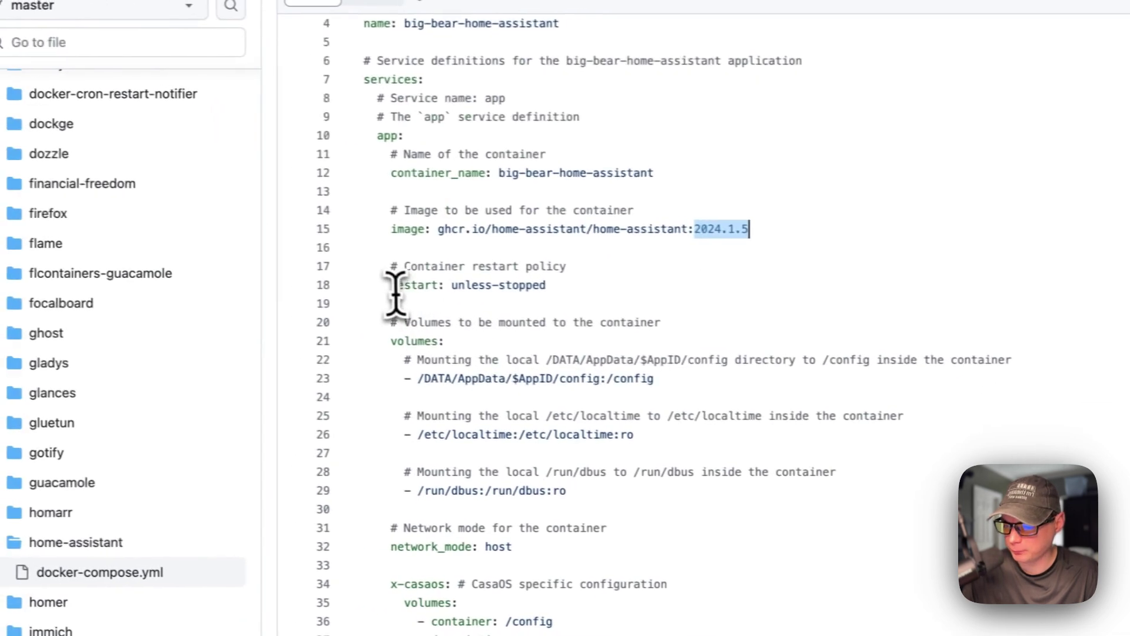
key("Right")
left_click_drag(408, 287, 595, 285)
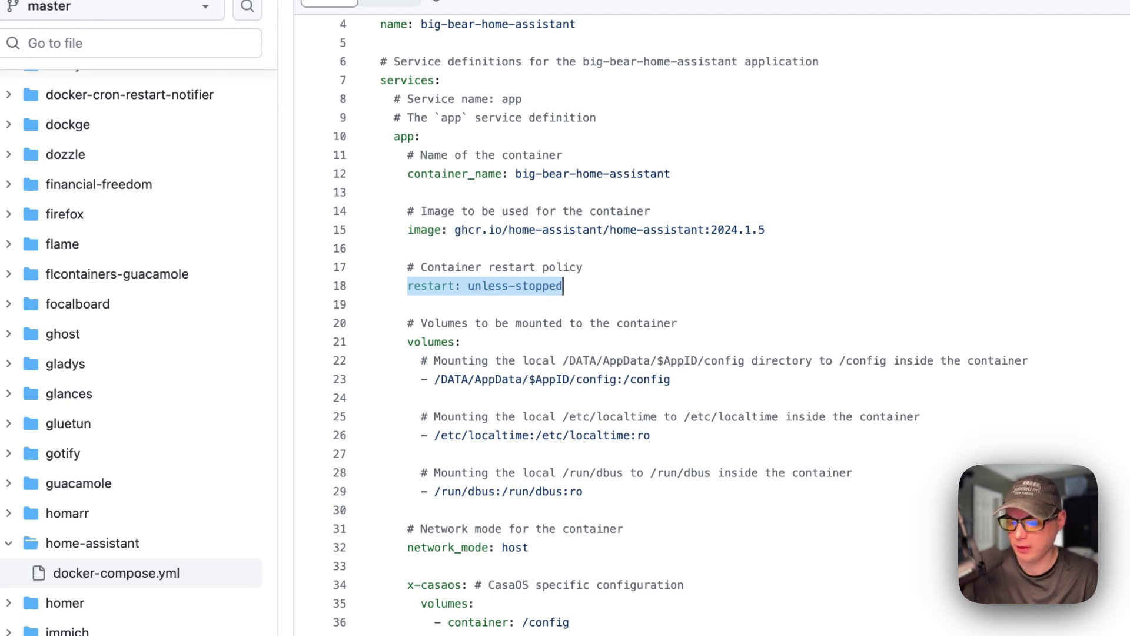
scroll(538, 353, "down", 1)
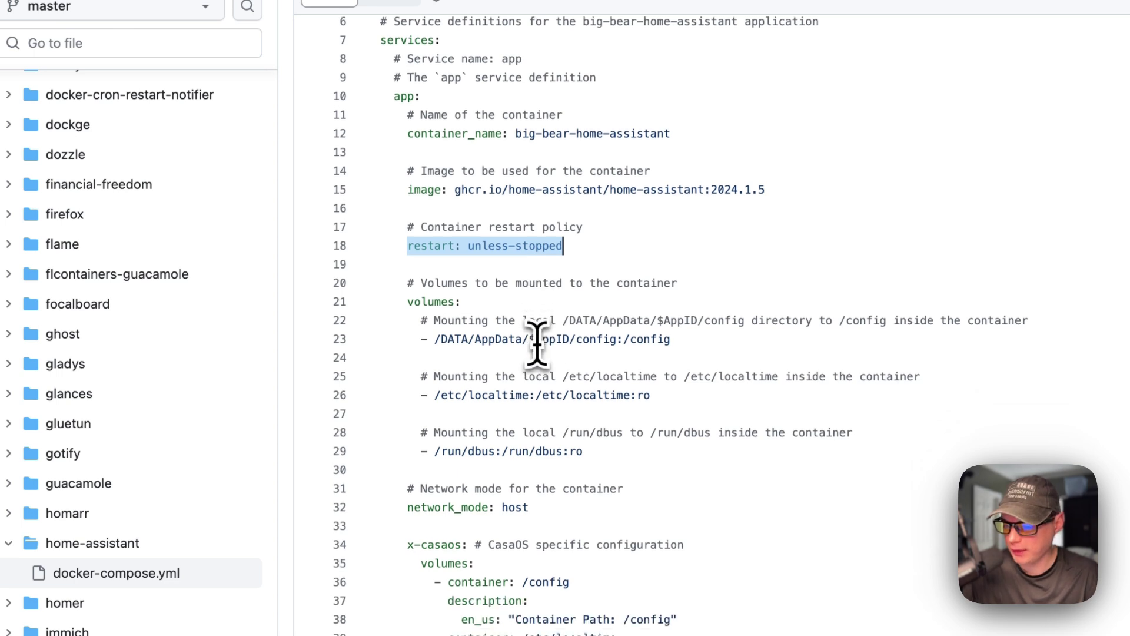
Step: Examine the container's volume mappings for the config directory, localtime and dbus, relating the $AppID variable to the application name
left_click_drag(408, 304, 587, 423)
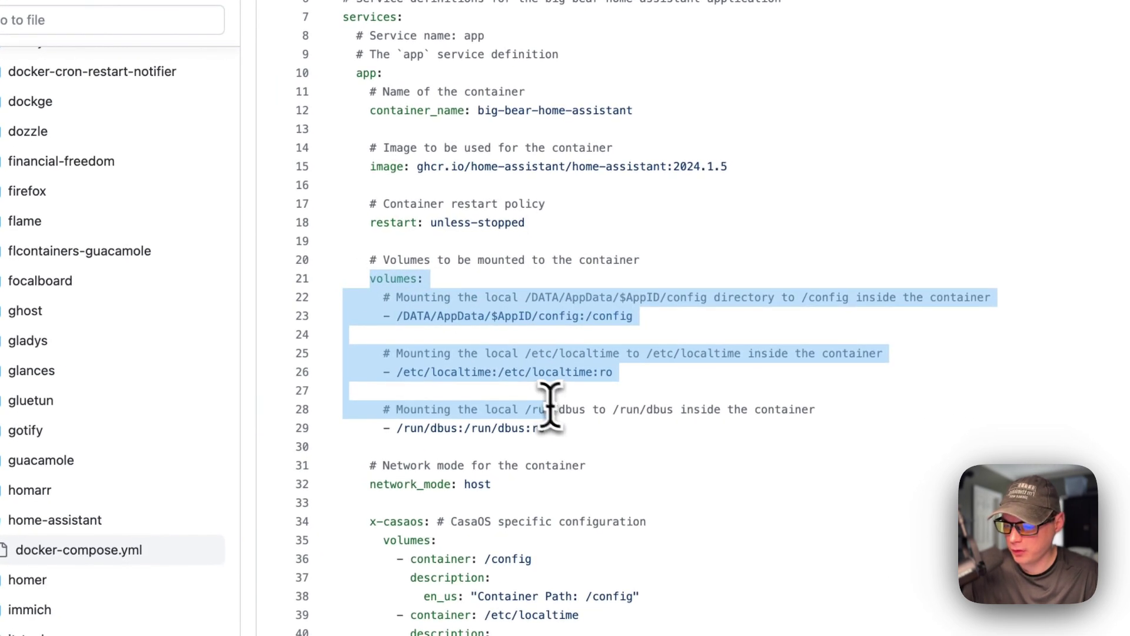
left_click_drag(398, 316, 421, 321)
left_click(502, 321)
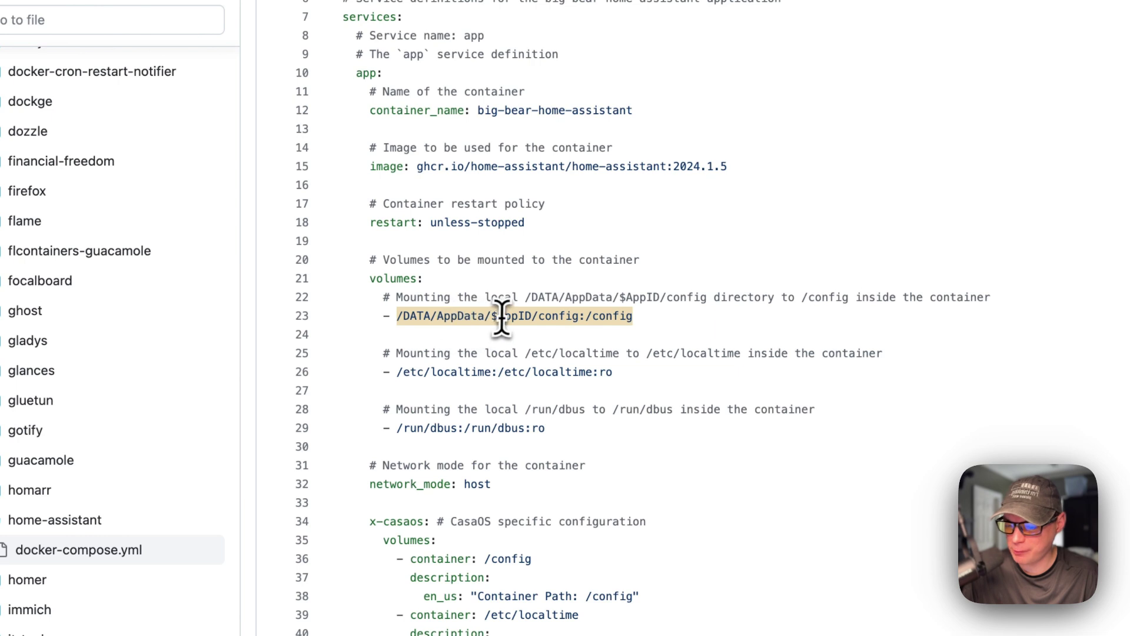
scroll(505, 321, "up", 5)
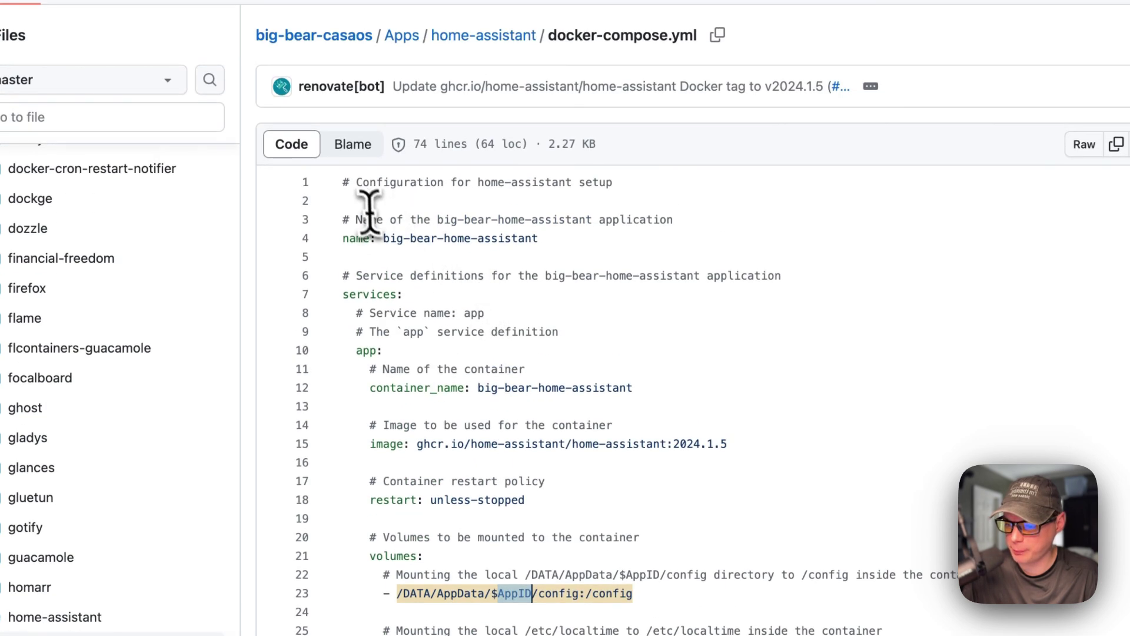
double_click(355, 238)
scroll(410, 321, "down", 3)
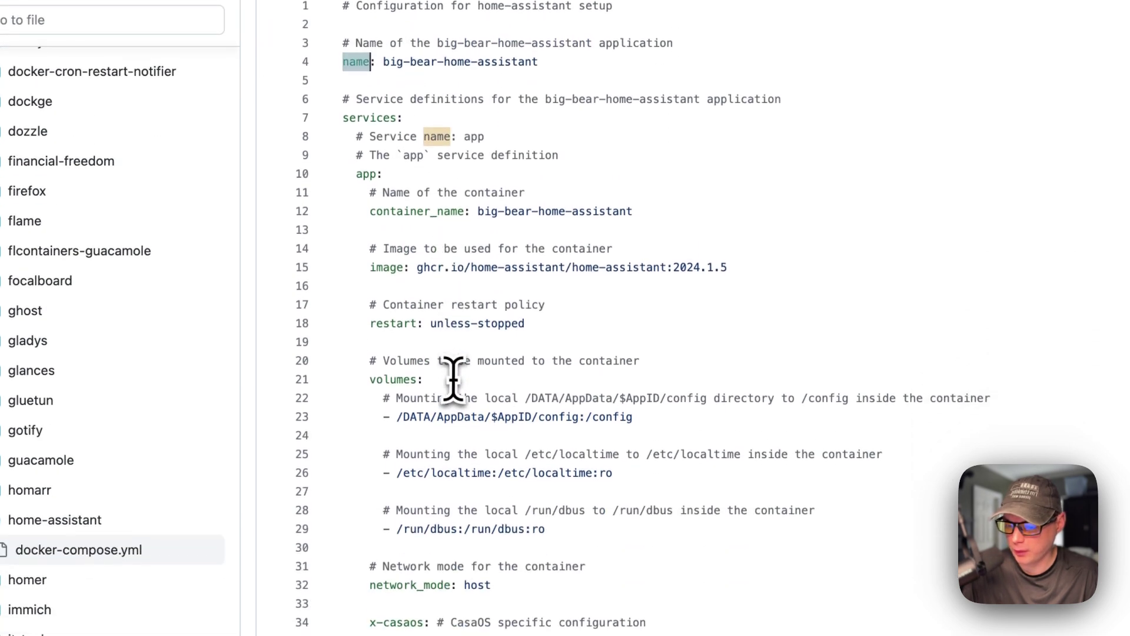
double_click(557, 414)
left_click(399, 416, "shift")
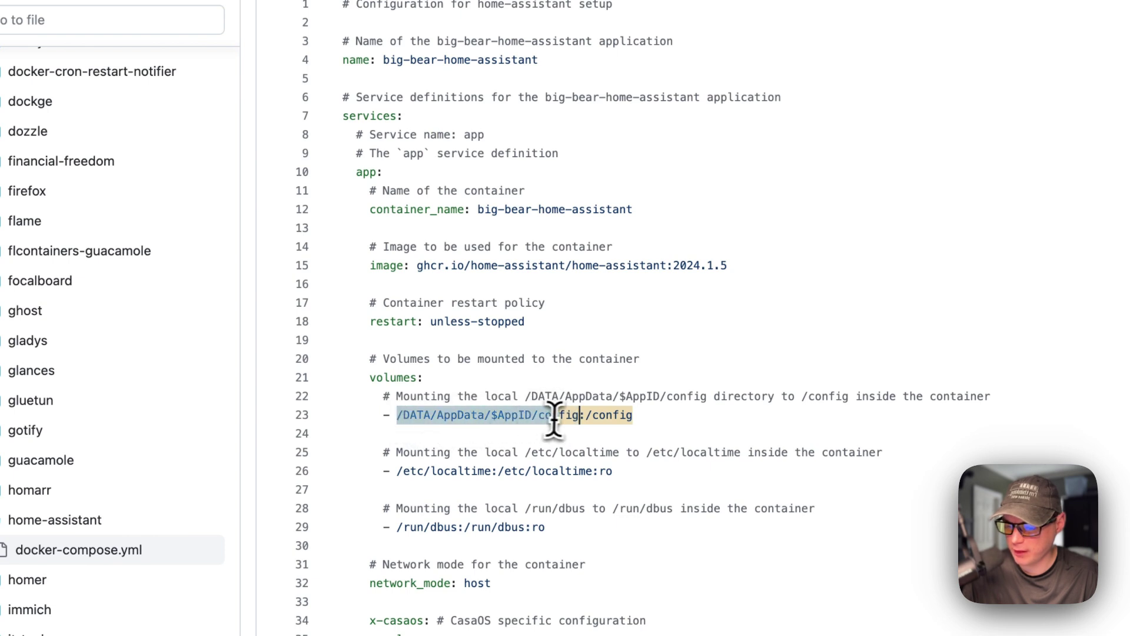
left_click_drag(589, 415, 671, 411)
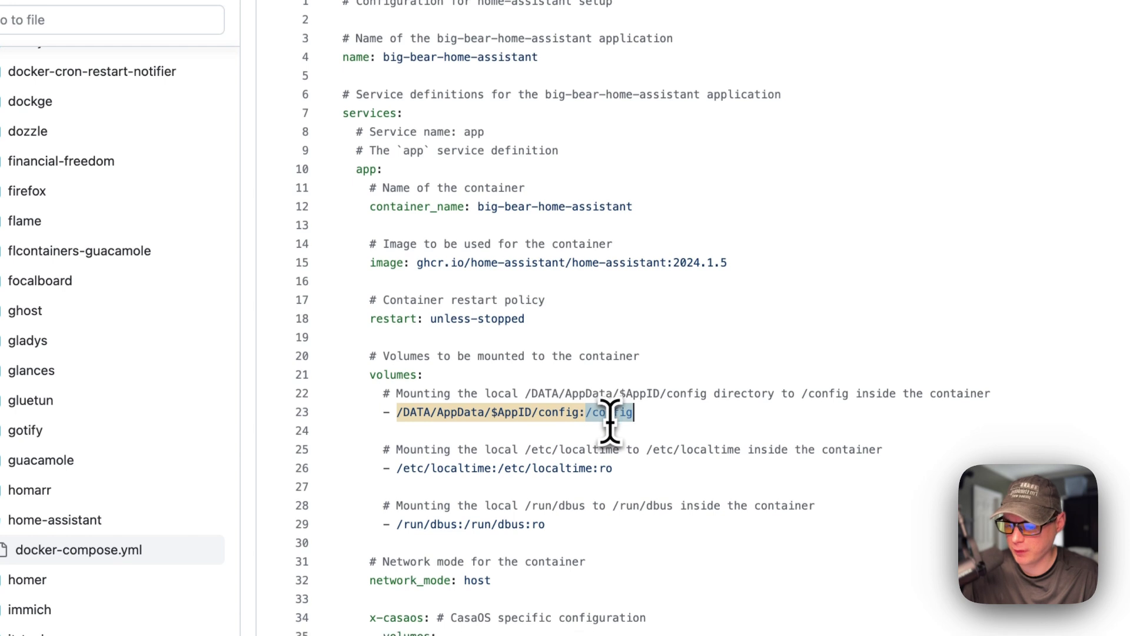
scroll(609, 419, "down", 2)
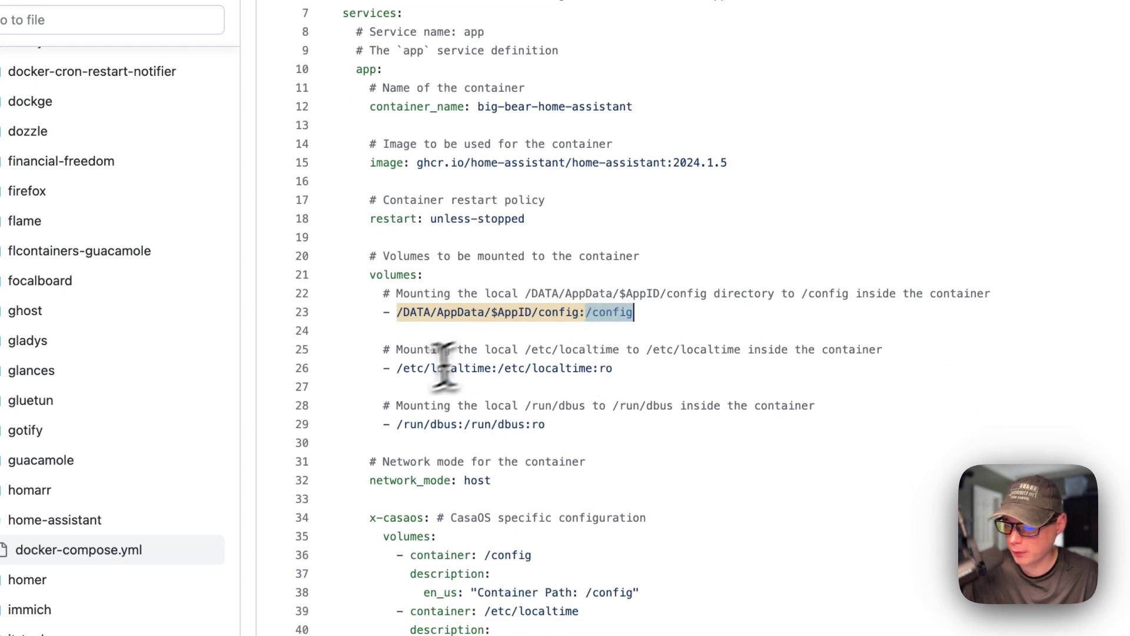
mouse_move(397, 368)
left_mouse_down()
mouse_move(619, 377)
mouse_move(392, 365)
mouse_move(402, 367)
left_mouse_up()
left_click_drag(374, 289, 370, 289)
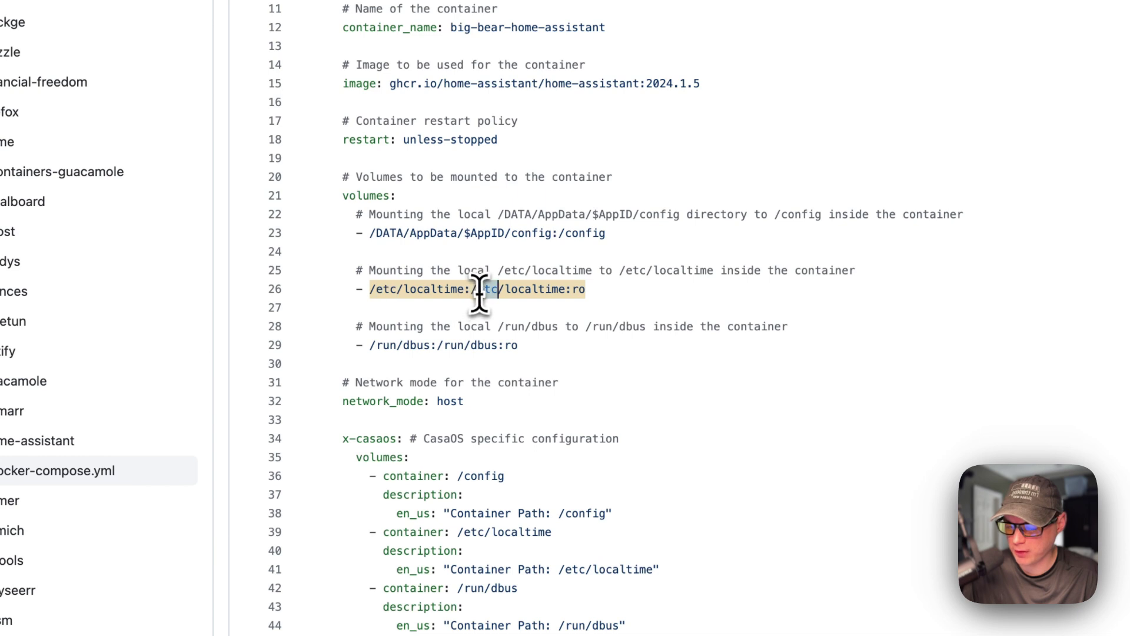
left_click_drag(376, 346, 391, 347)
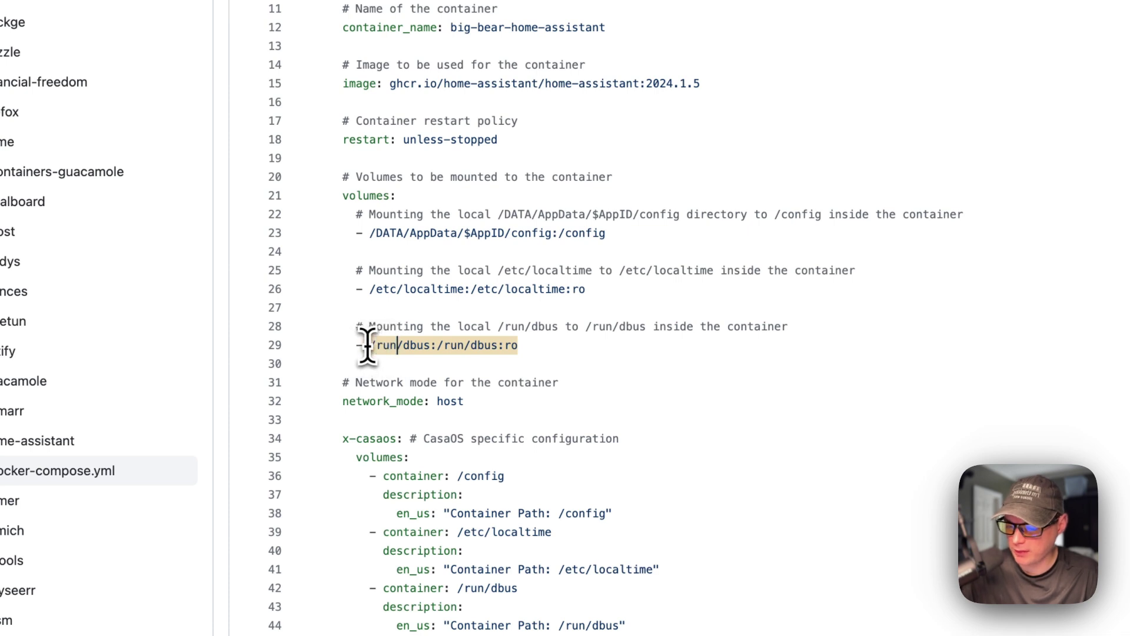
left_click_drag(368, 346, 513, 348)
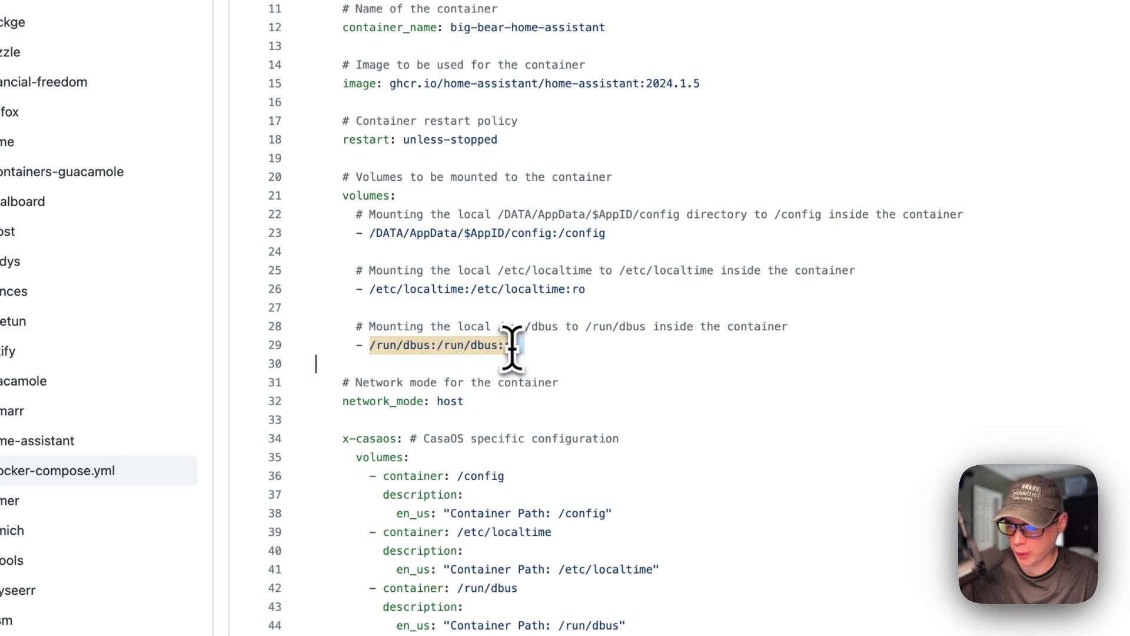
Step: Review the container's network mode and the volume descriptions in the service-level x-casaos section
scroll(507, 371, "down", 3)
left_click_drag(341, 300, 638, 302)
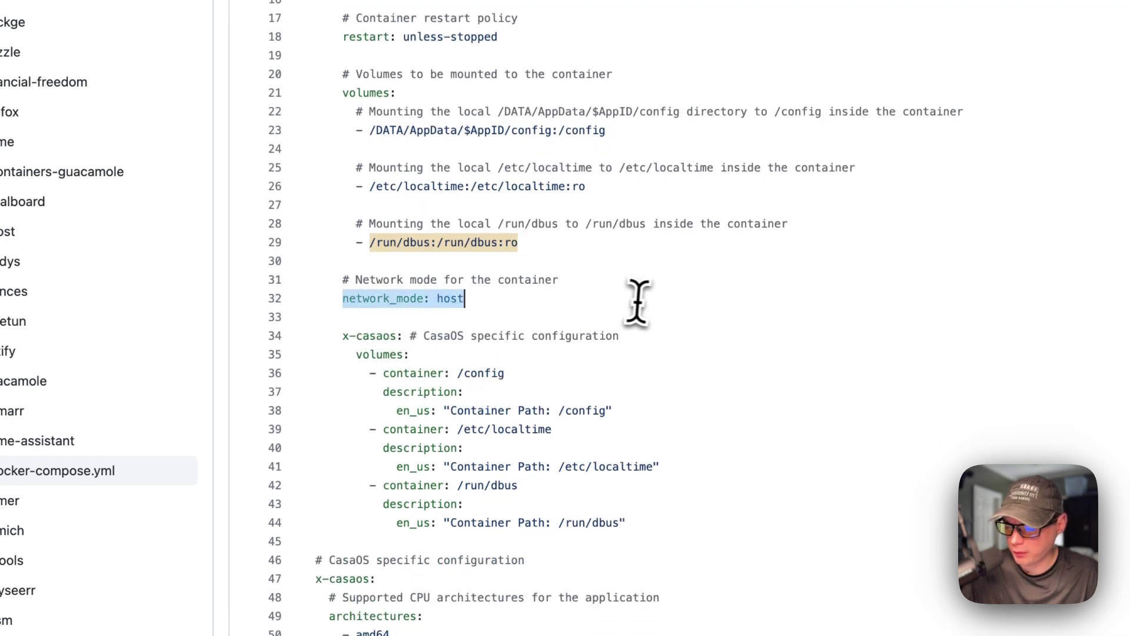
scroll(455, 319, "down", 1)
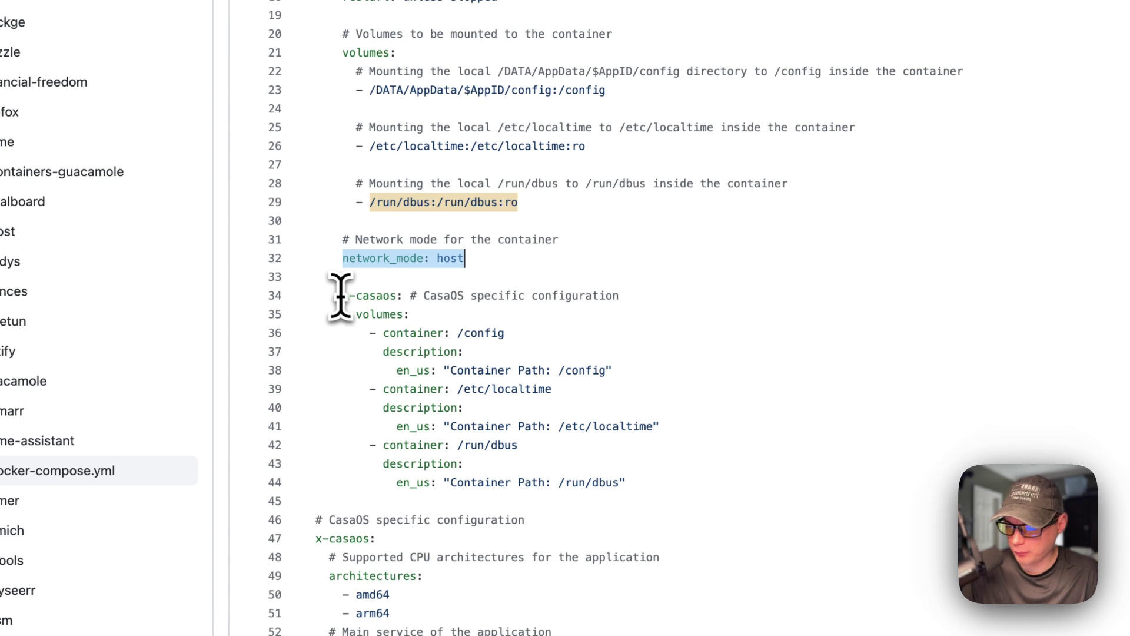
left_click_drag(342, 296, 632, 480)
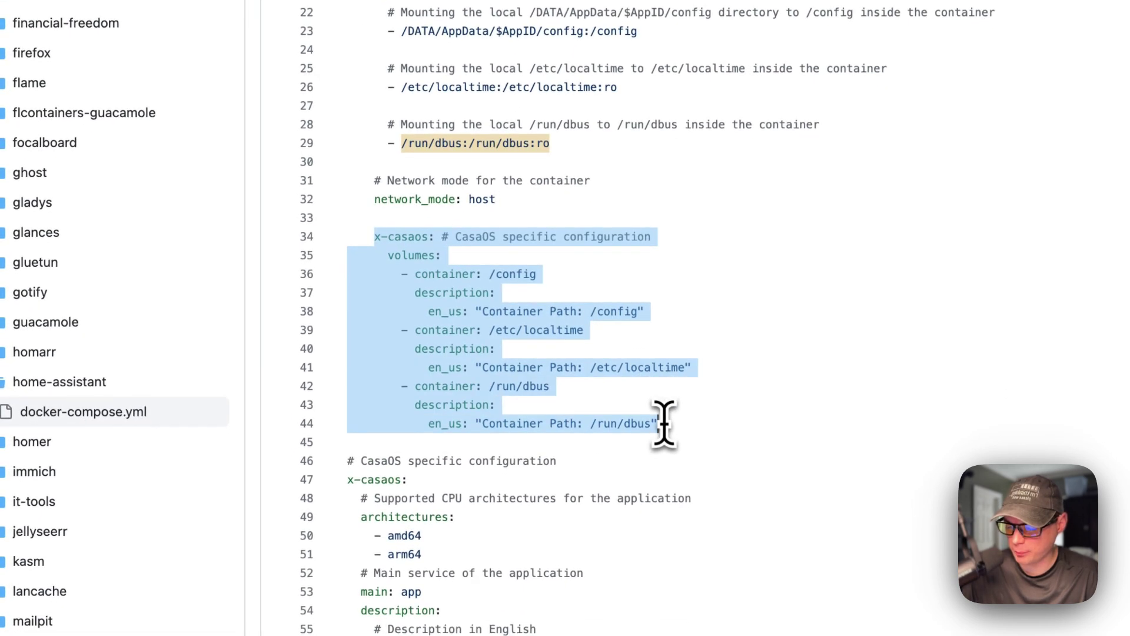
scroll(484, 292, "down", 1)
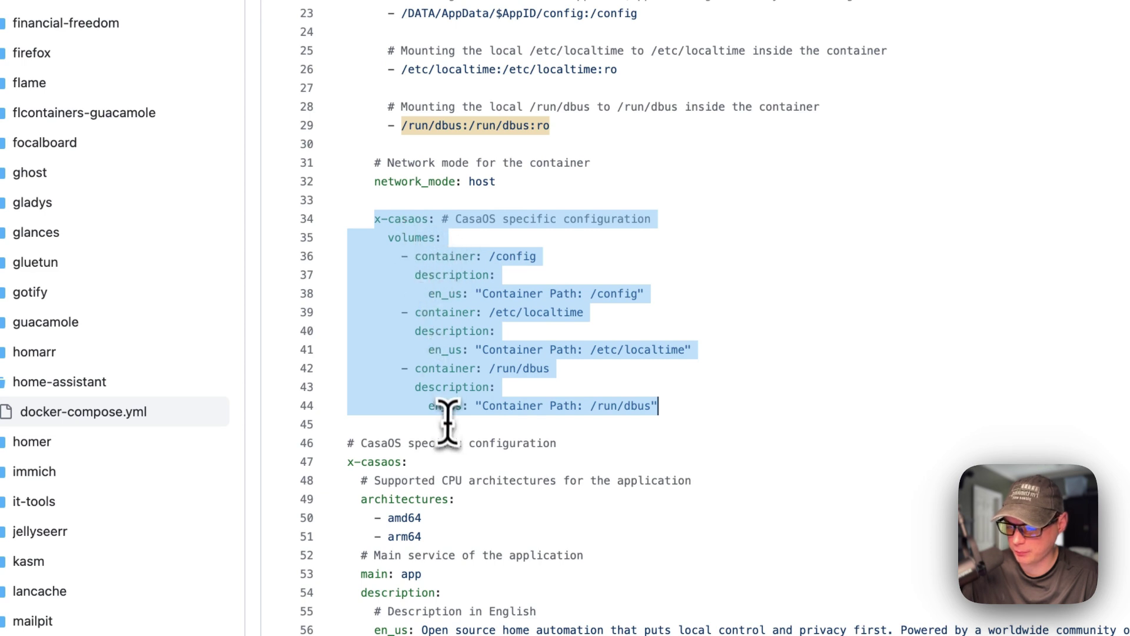
Step: Examine the supported architectures in the top-level x-casaos section and compare its main entry with the service name under services
scroll(447, 419, "down", 8)
left_click_drag(348, 196, 427, 416)
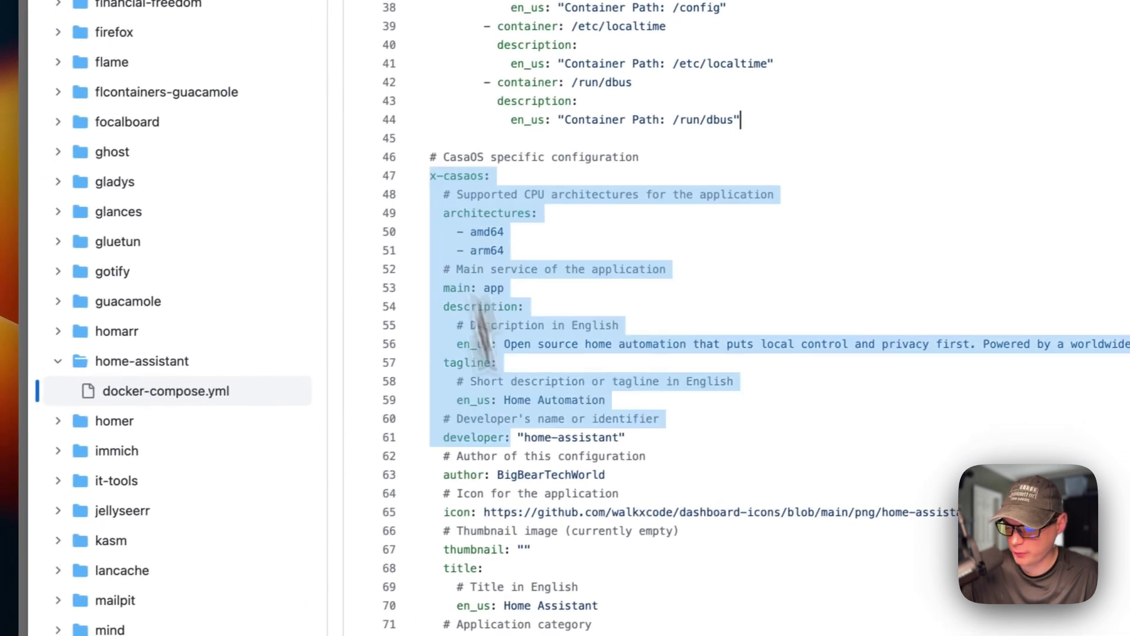
left_click_drag(482, 335, 531, 635)
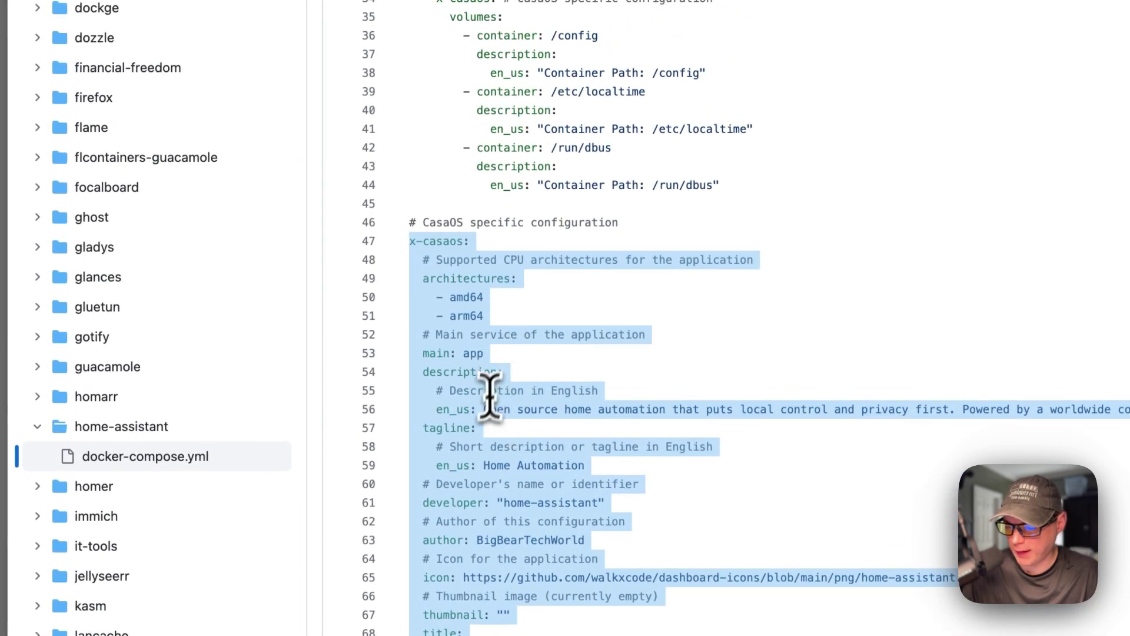
left_click(420, 278)
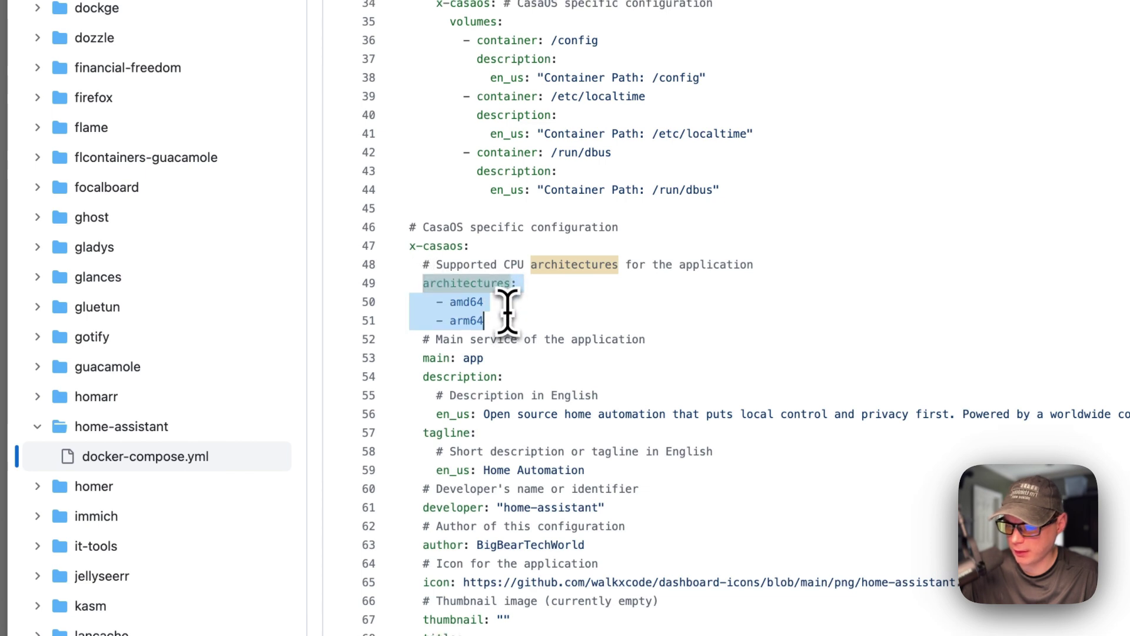
scroll(507, 310, "up", 10)
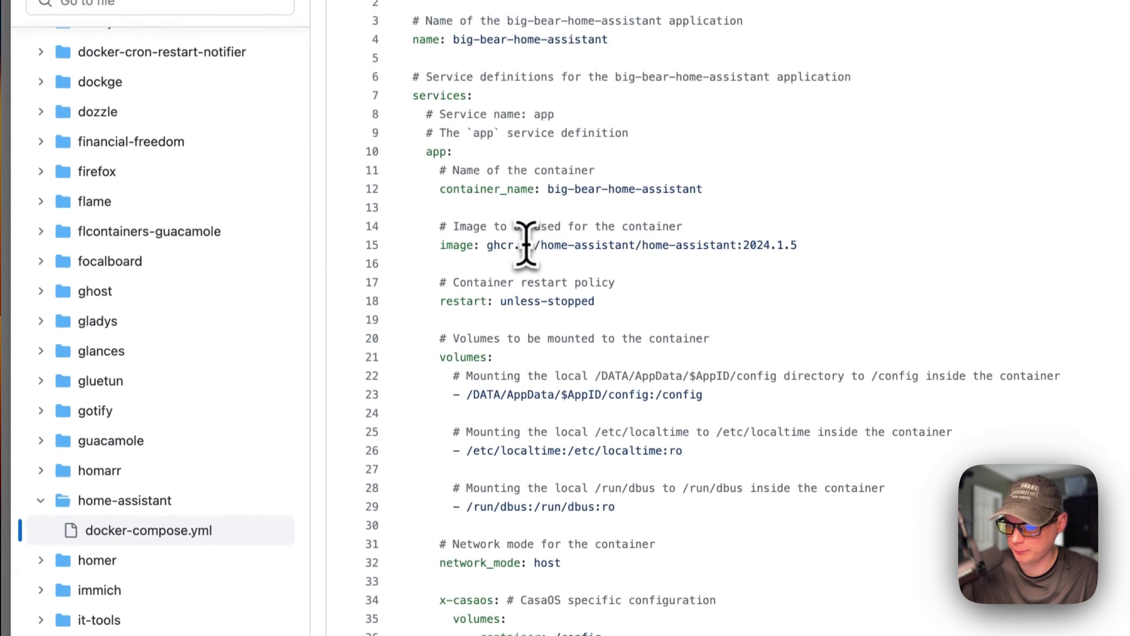
left_click_drag(506, 219, 637, 219)
scroll(671, 247, "down", 9)
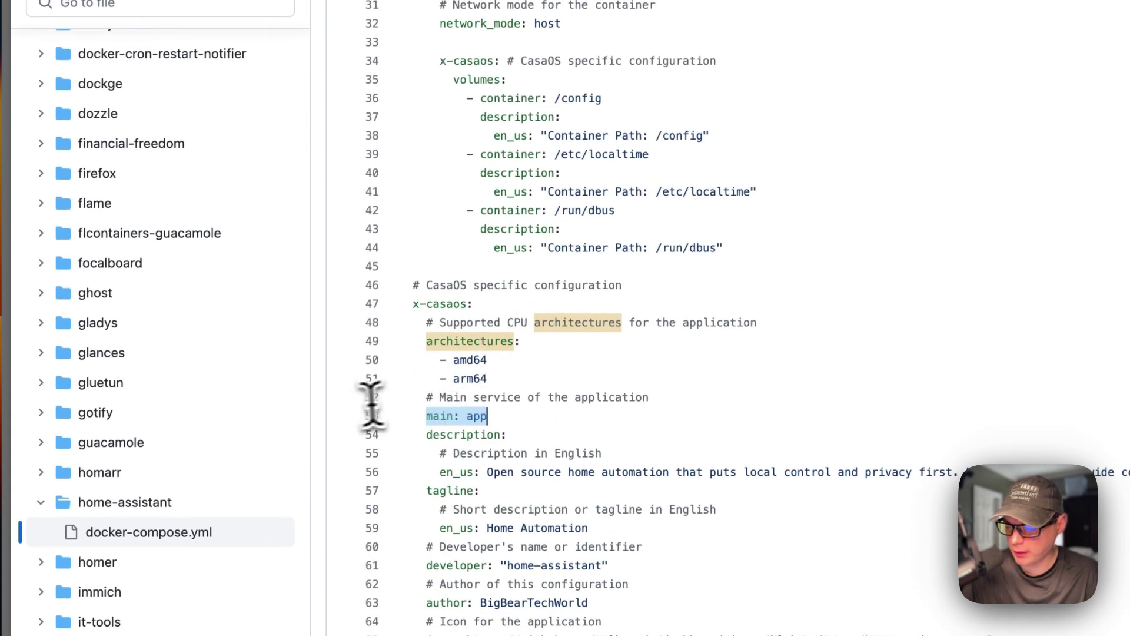
scroll(371, 406, "up", 10)
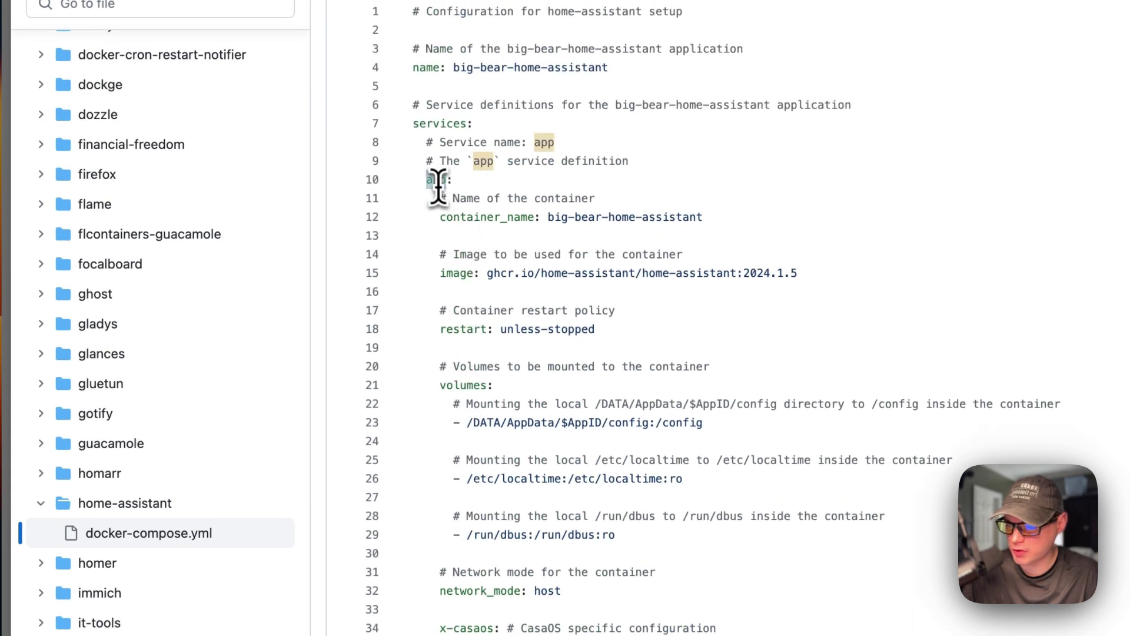
scroll(457, 209, "down", 10)
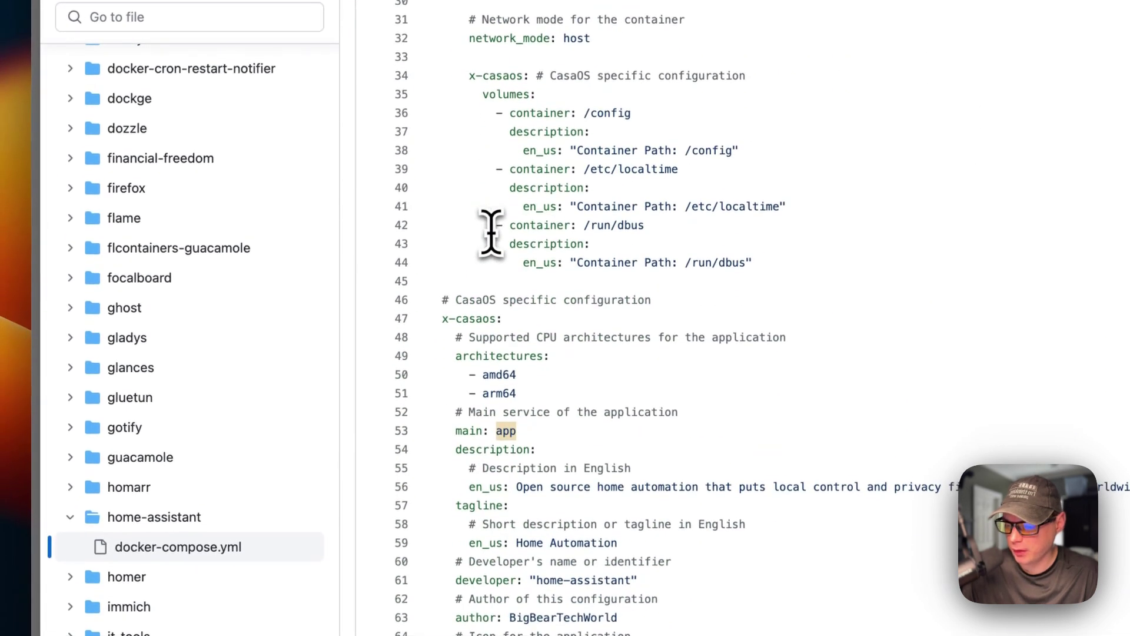
Step: Review the app's description, developer, author, icon, thumbnail and port mapping entries, and recheck the container's network mode
left_click_drag(454, 452, 683, 507)
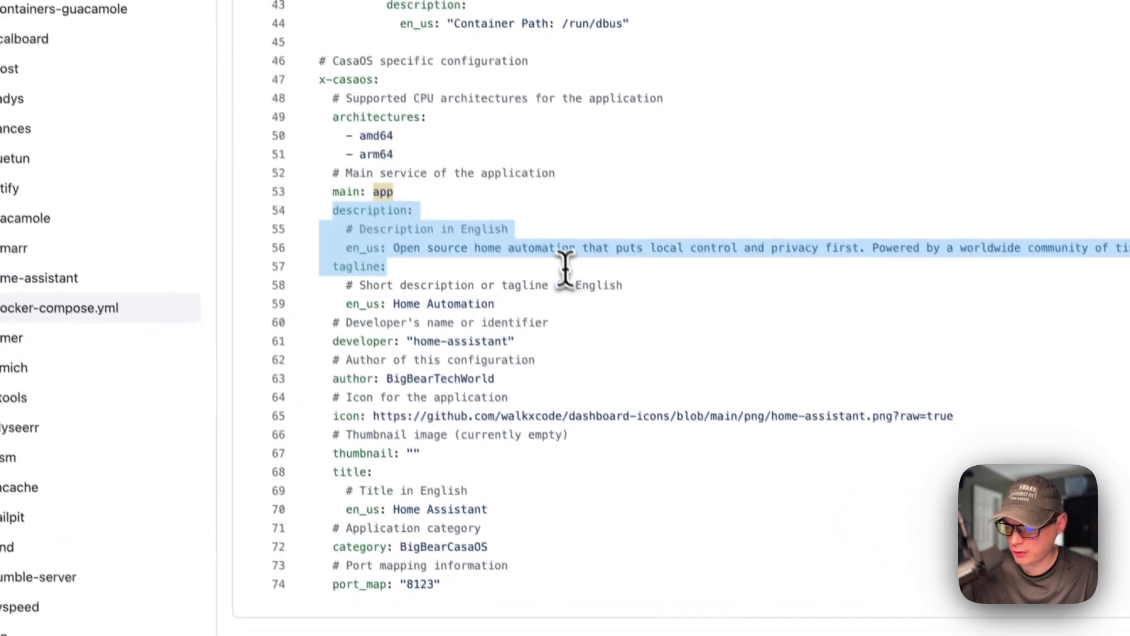
left_click(685, 506)
double_click(352, 324)
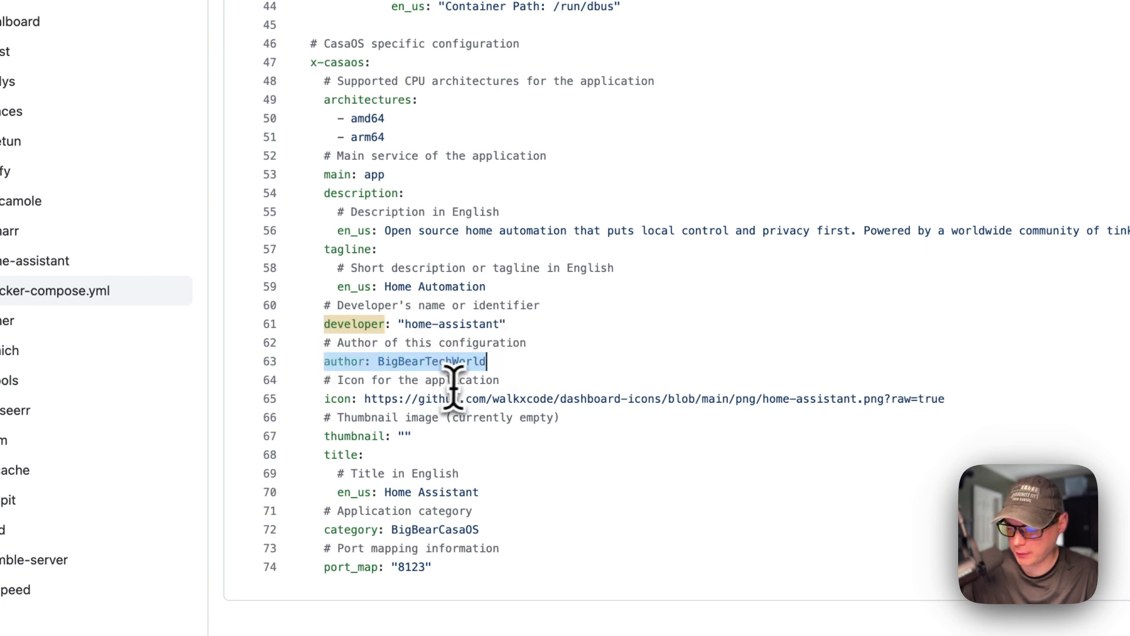
left_click_drag(328, 398, 1088, 400)
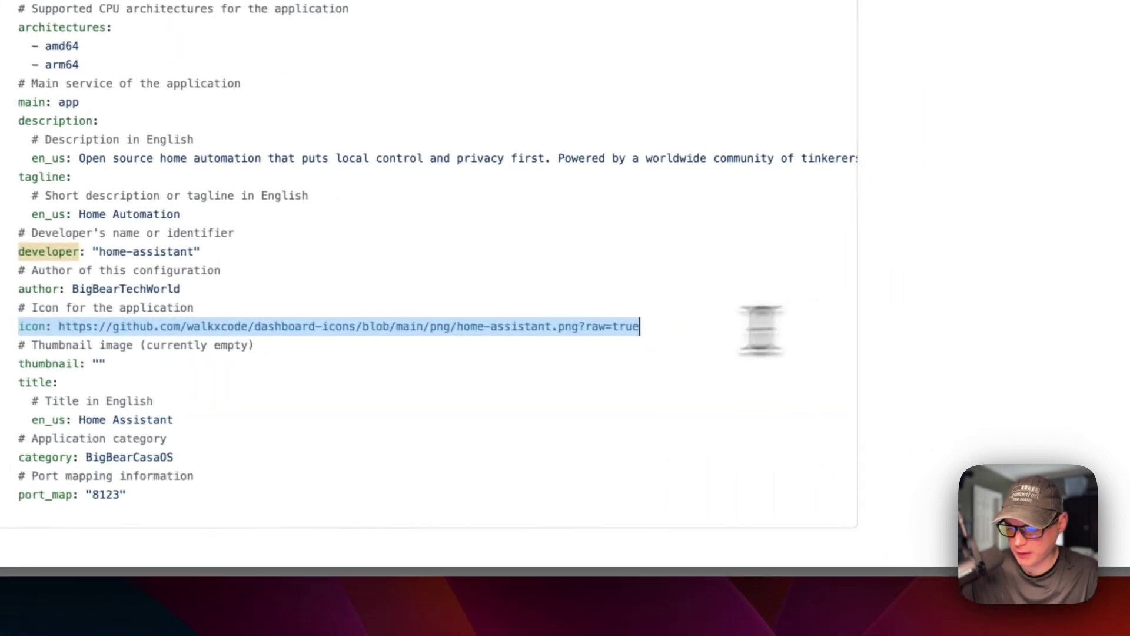
left_click_drag(323, 359, 482, 360)
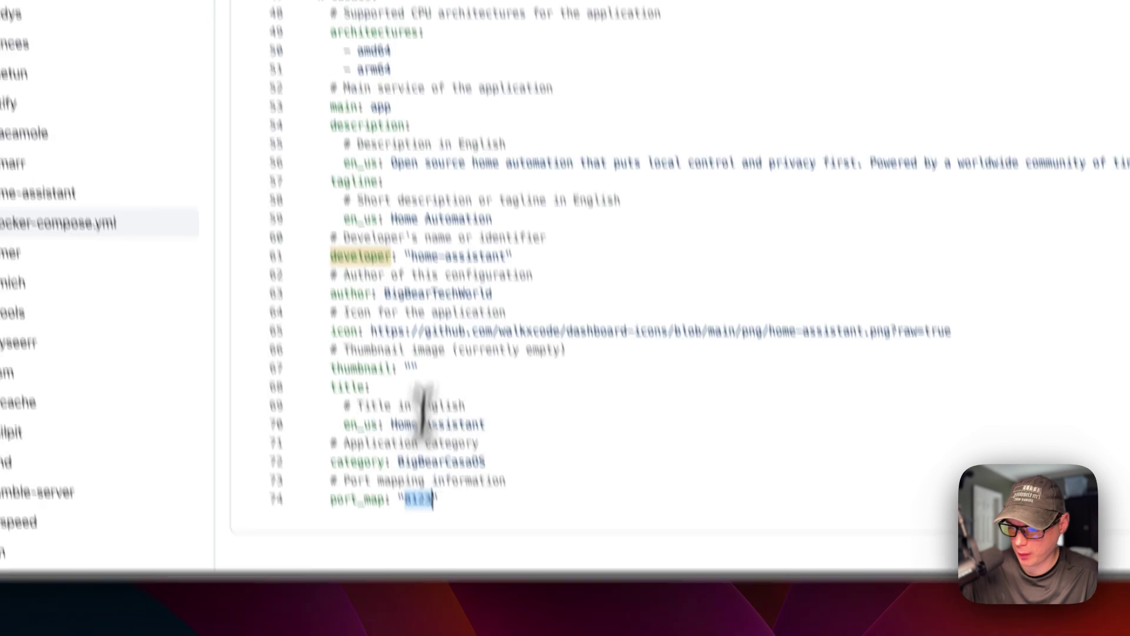
scroll(422, 412, "up", 12)
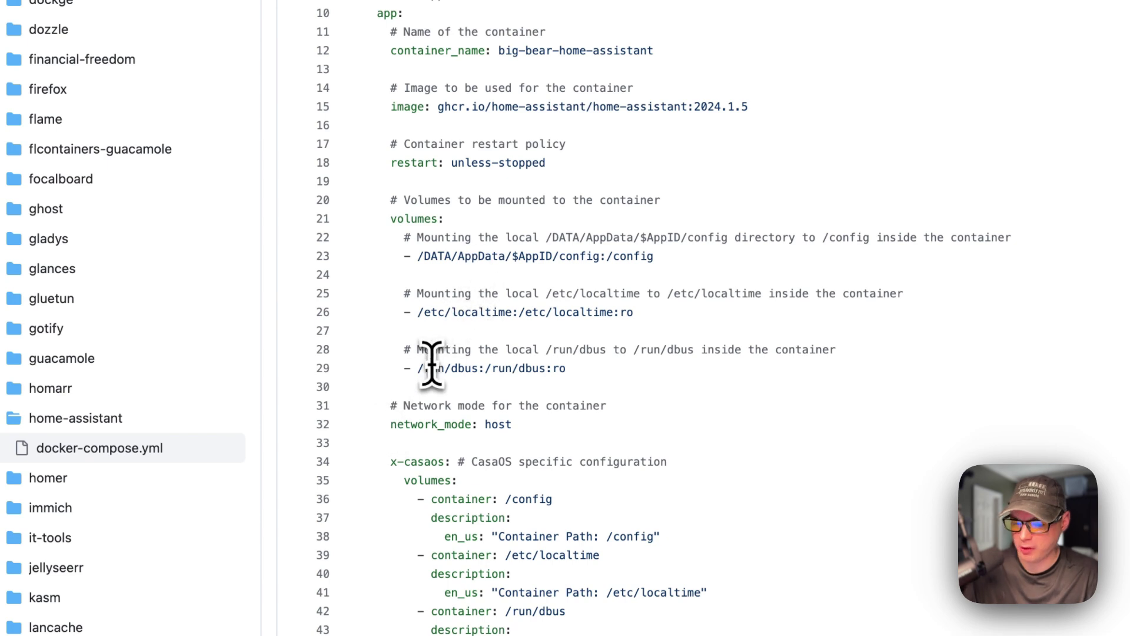
left_click_drag(391, 423, 642, 423)
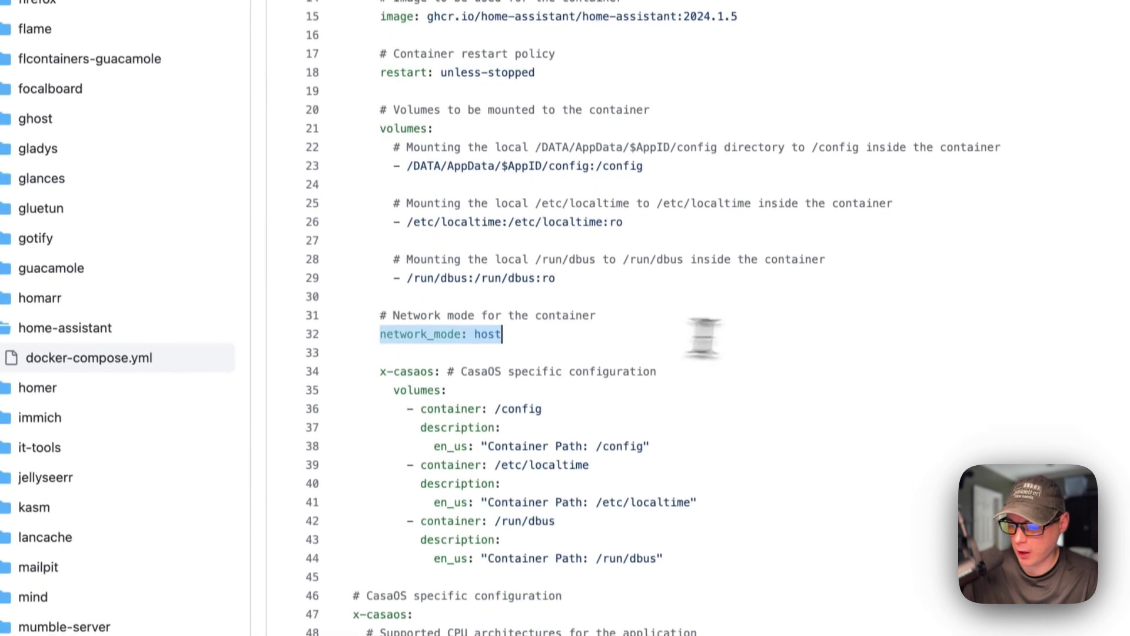
Step: Review the compose file once more, from the x-casaos entries back up to the service definition and volume mappings
scroll(465, 391, "down", 10)
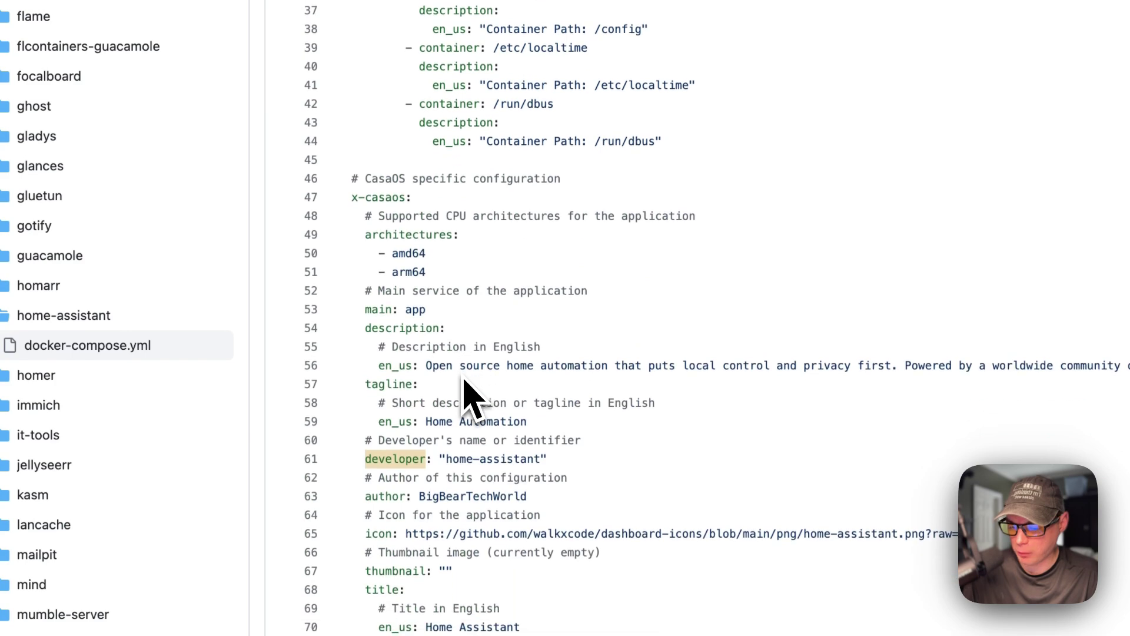
scroll(503, 506, "up", 10)
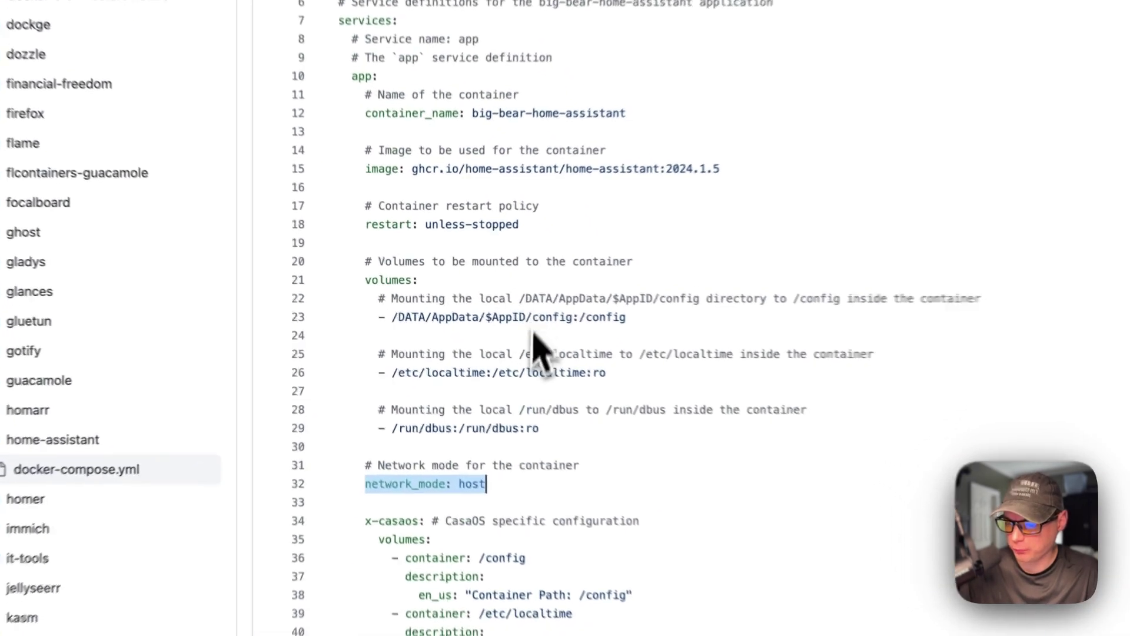
scroll(464, 335, "up", 1)
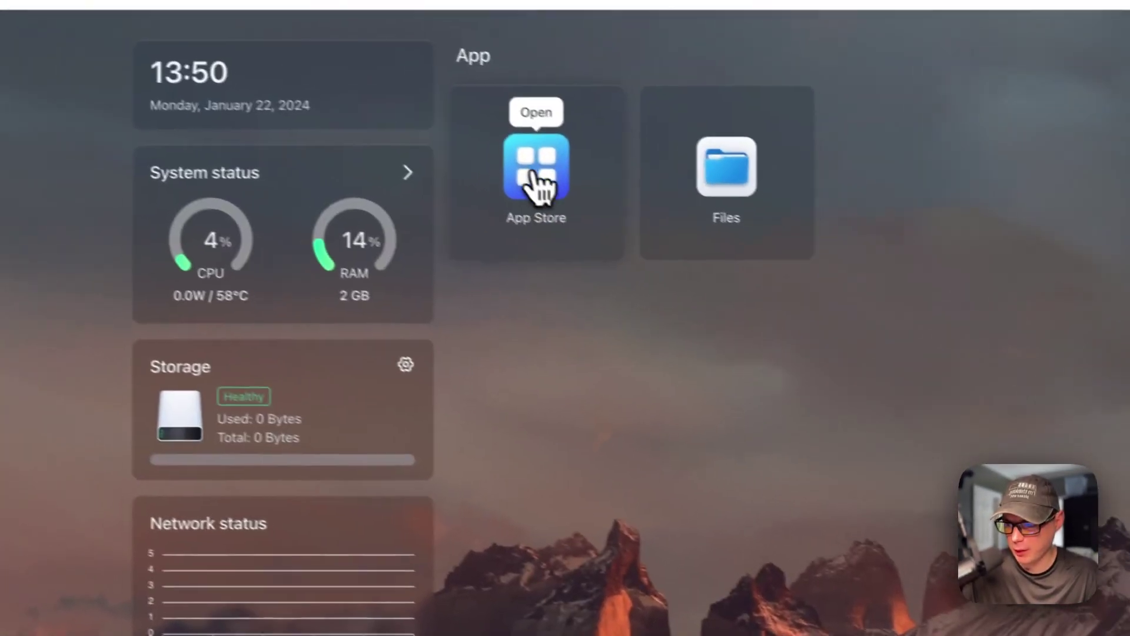
Step: Search the App Store for "home" and install the BigBearCasaOS version of Home Assistant
left_click(453, 170)
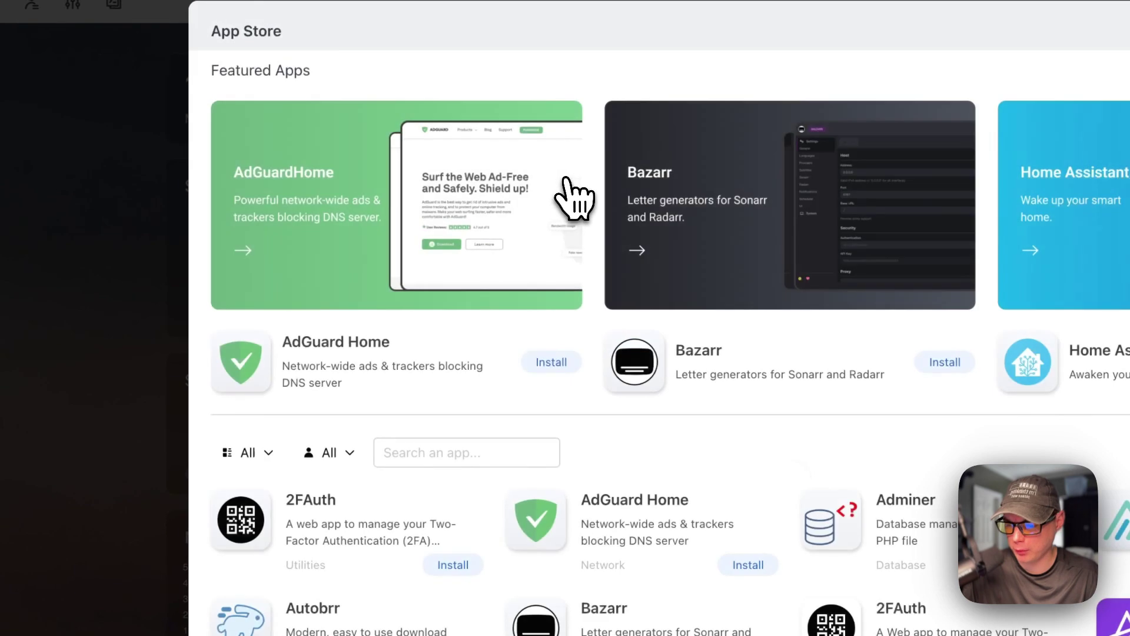
type("home")
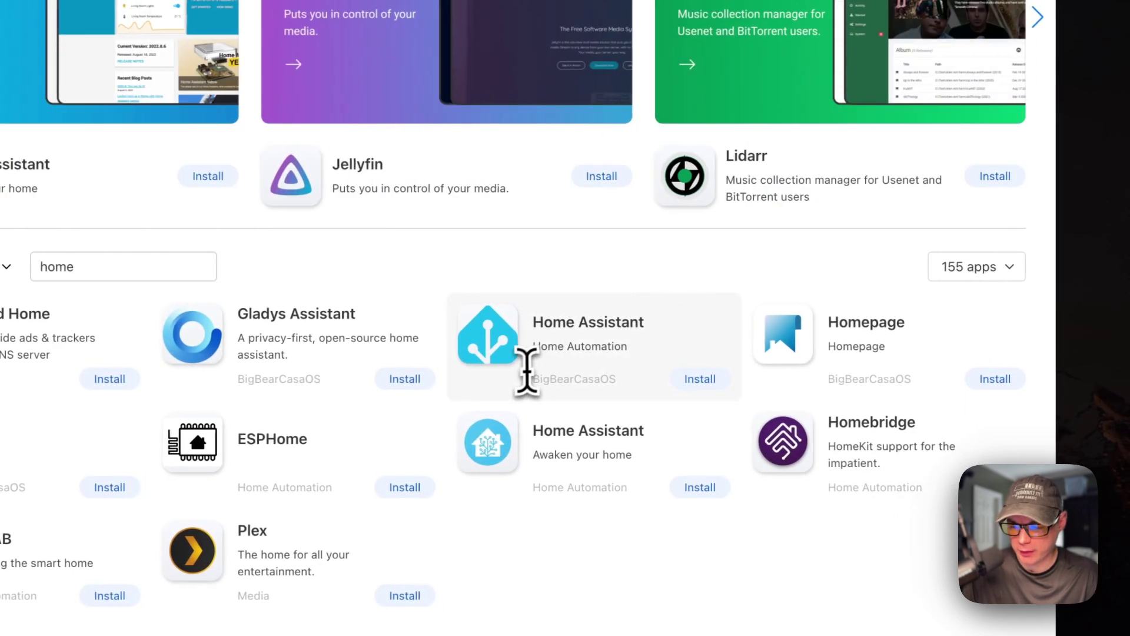
left_click_drag(527, 378, 624, 378)
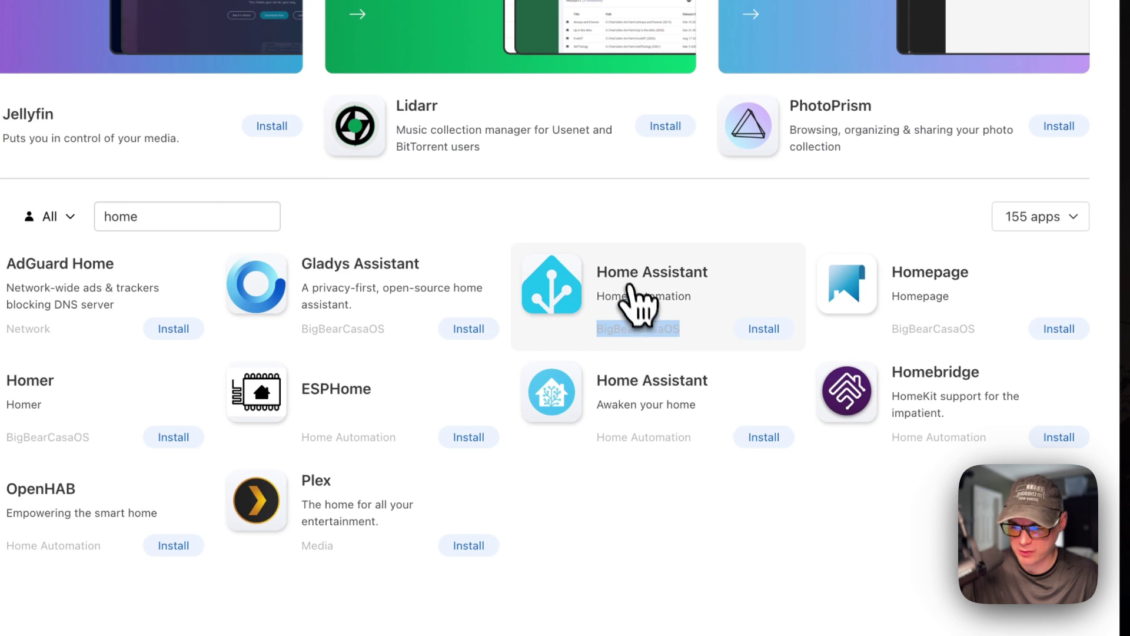
left_click(626, 297)
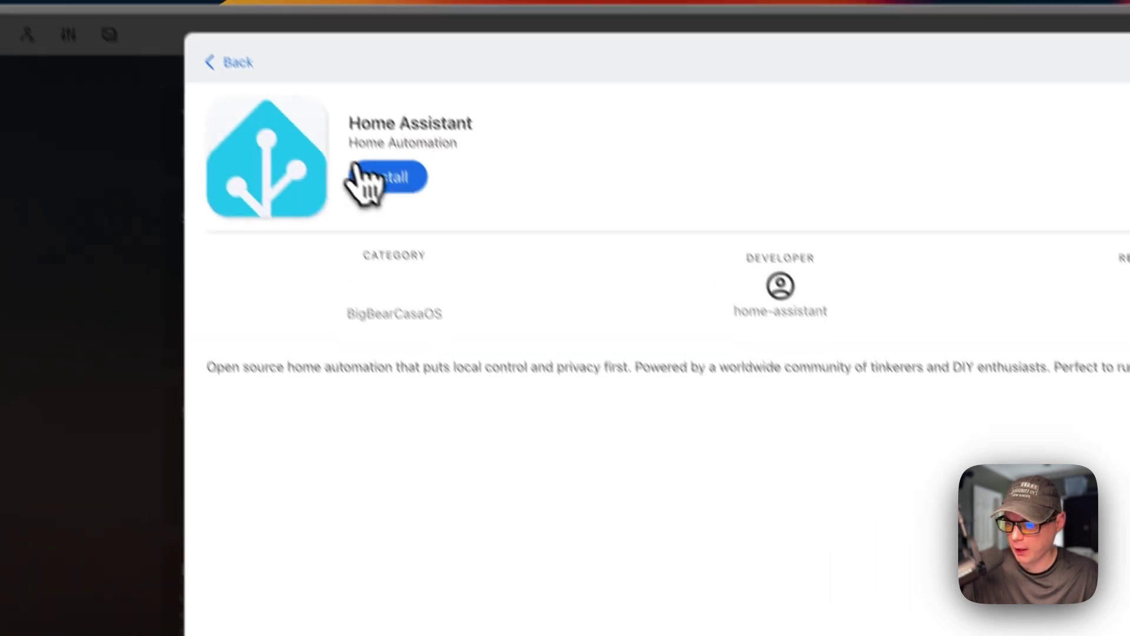
left_click(380, 176)
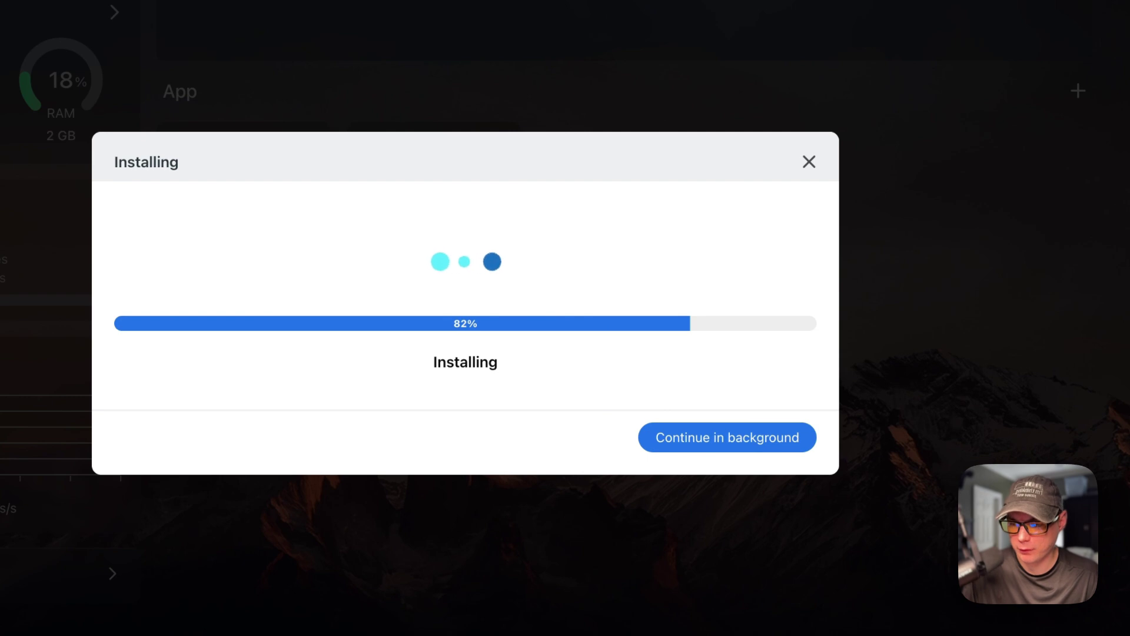
left_click(652, 430)
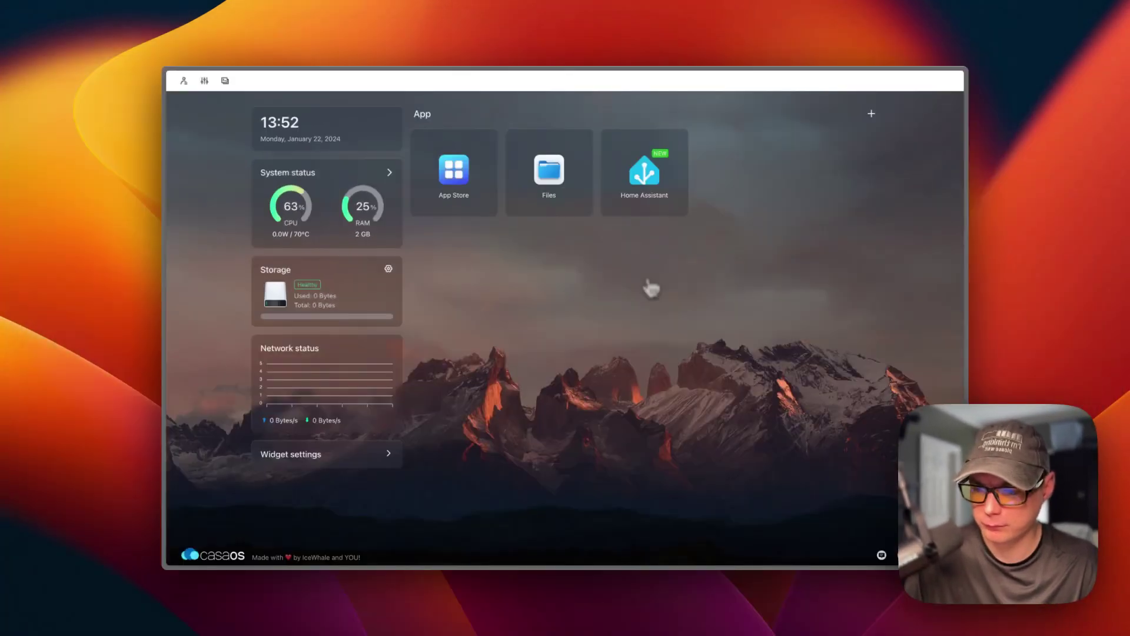
Step: In Files, browse to DATA/AppData/big-bear-home-assistant/config, view configuration.yaml and close it without editing
mouse_move(639, 234)
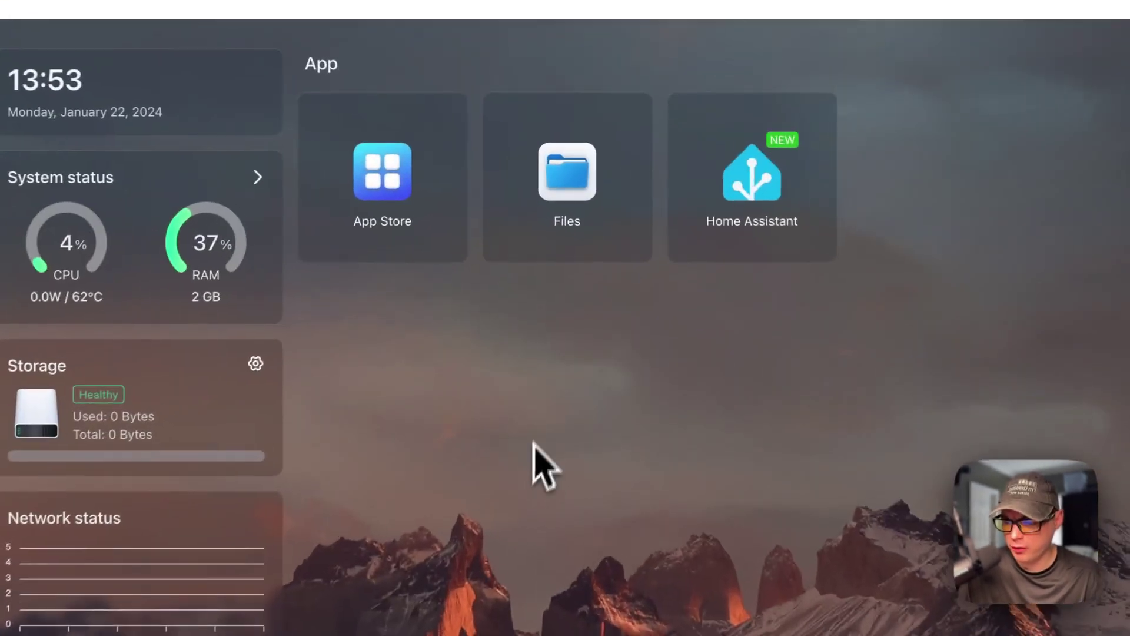
left_click(560, 187)
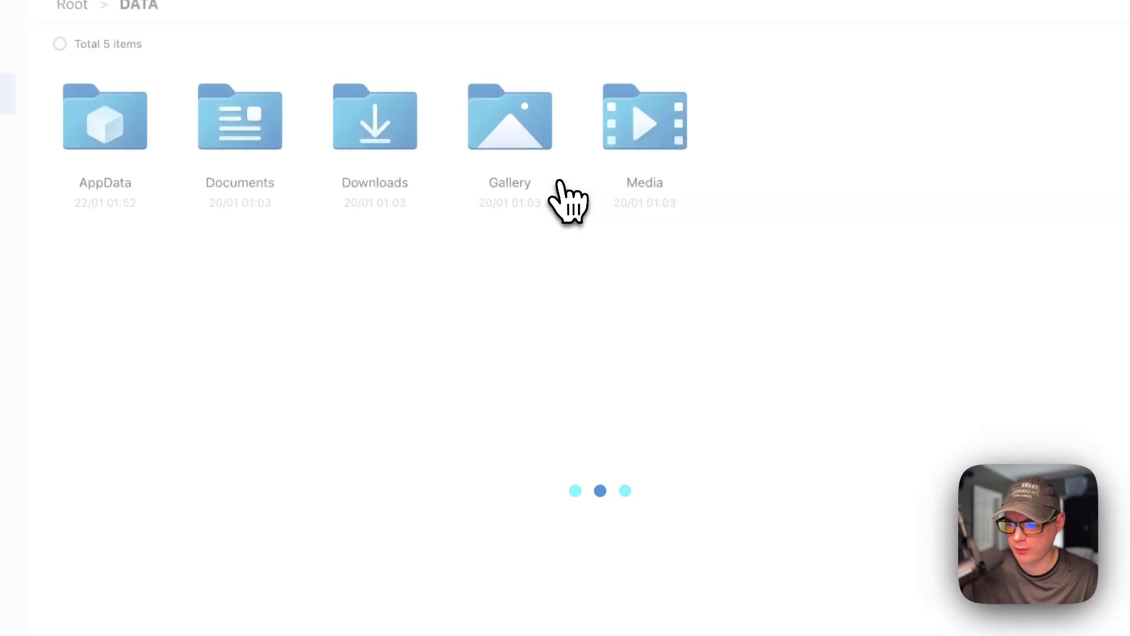
left_click(305, 227)
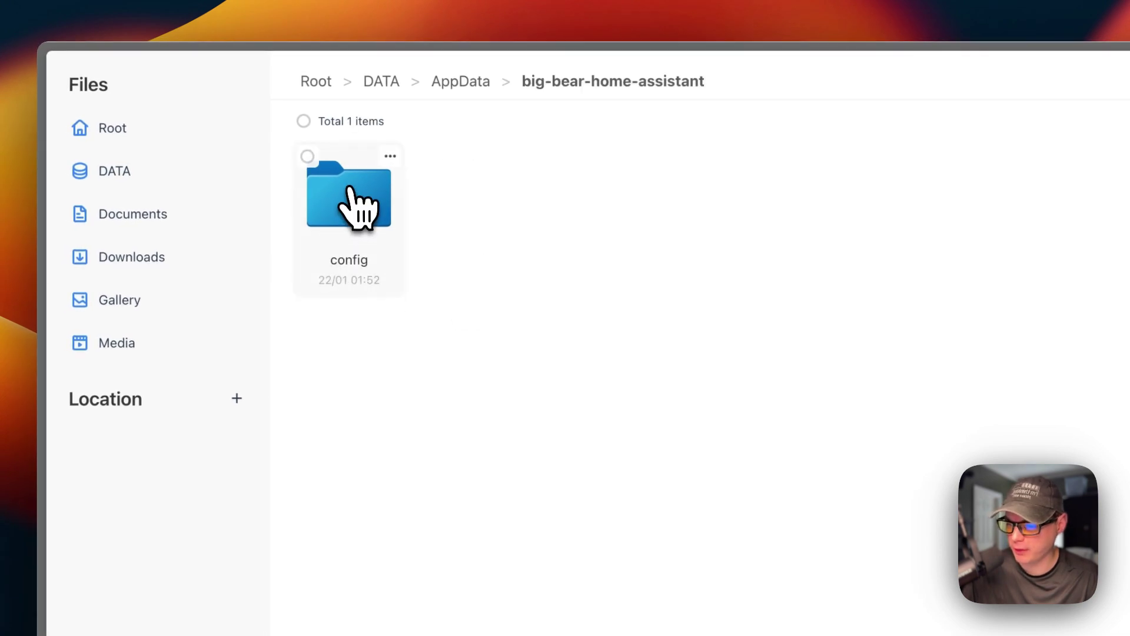
left_click(348, 190)
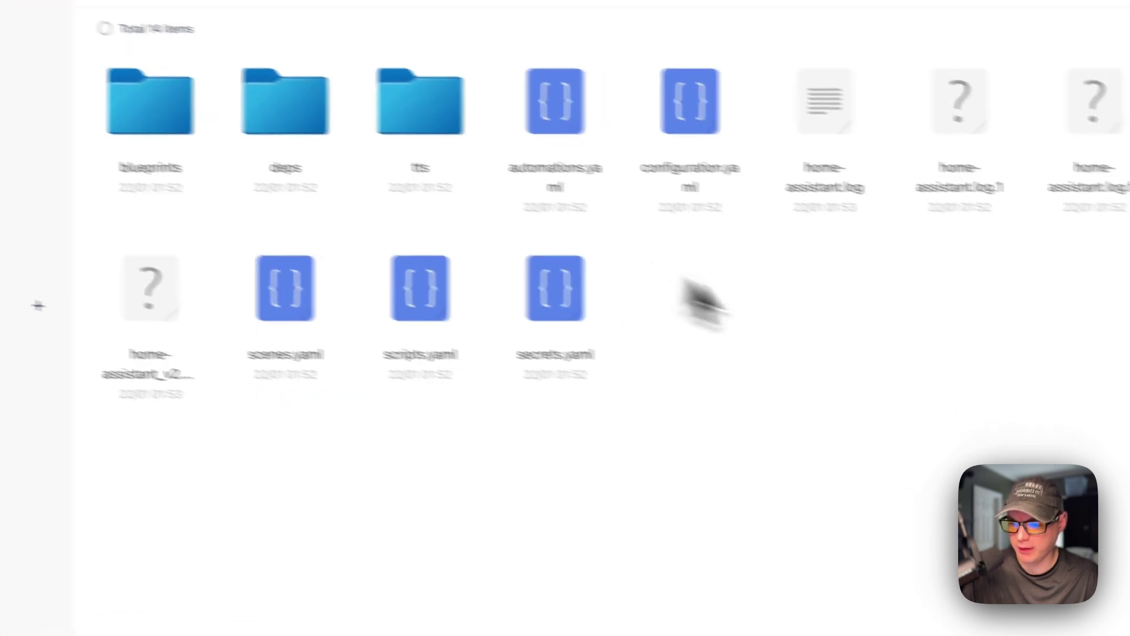
left_click(711, 120)
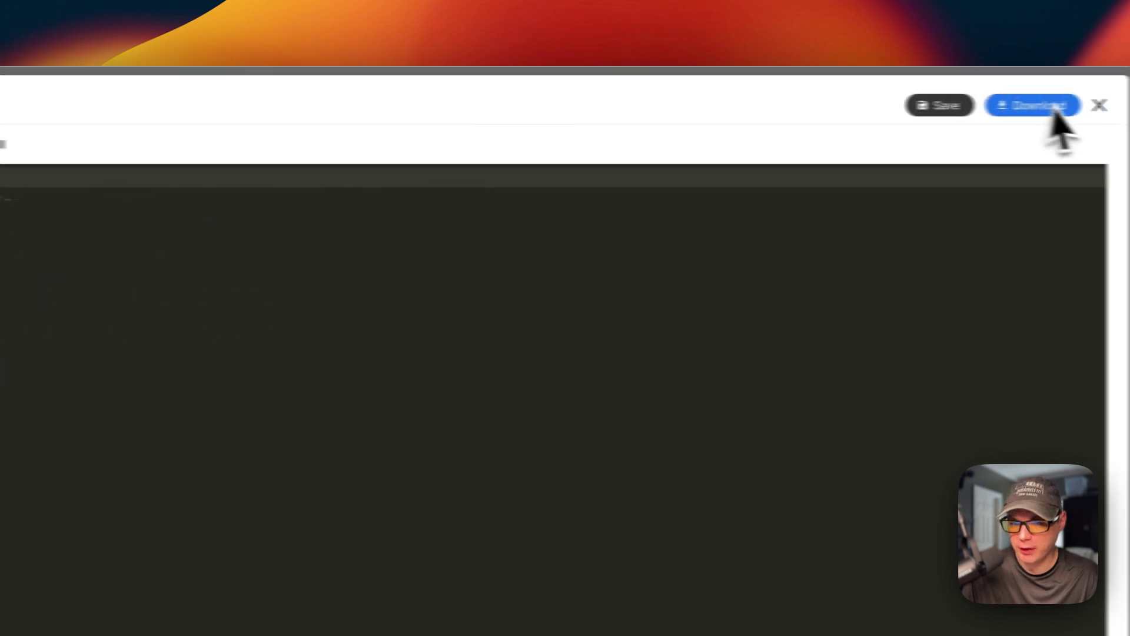
left_click(1100, 104)
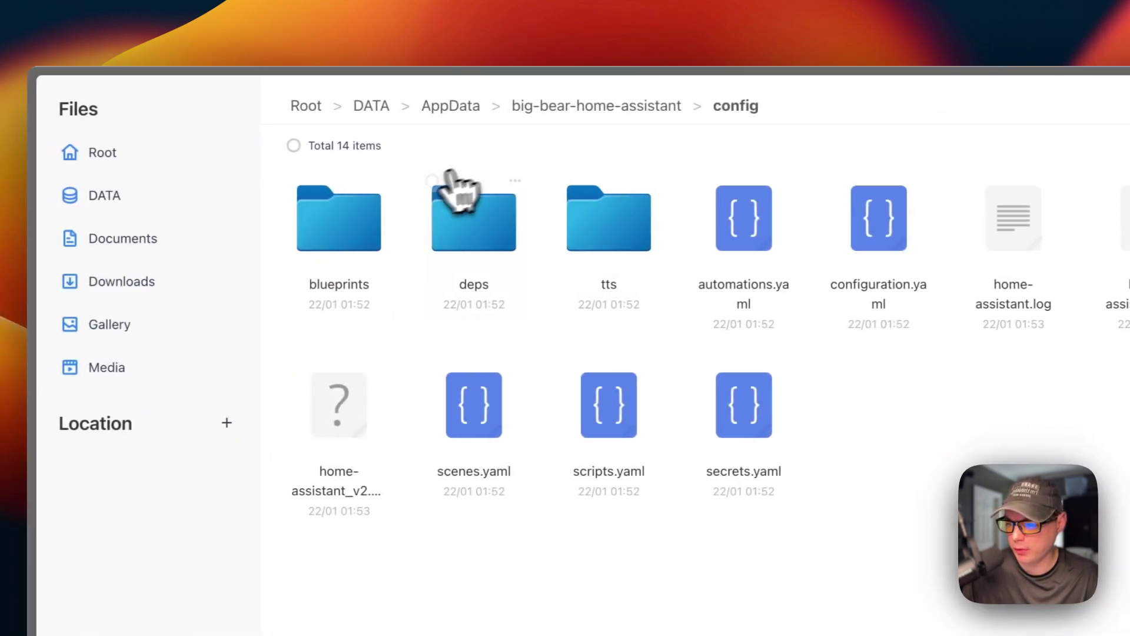
Step: Return to the AppData folder and inspect the file actions available for the big-bear-home-assistant and config folders
left_click(510, 108)
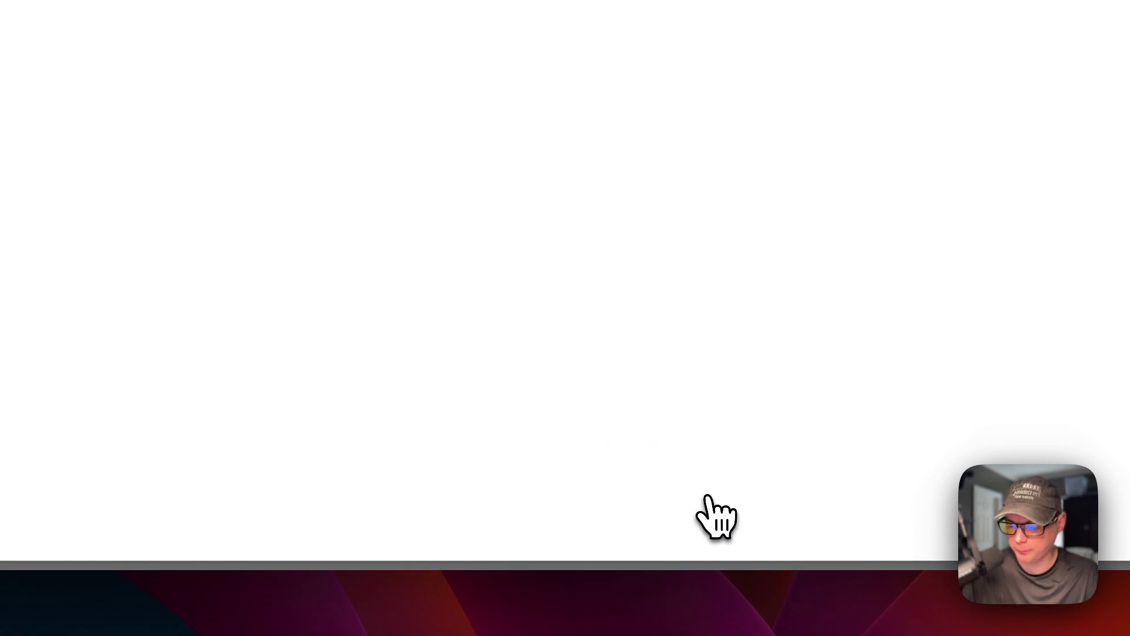
left_click(410, 171)
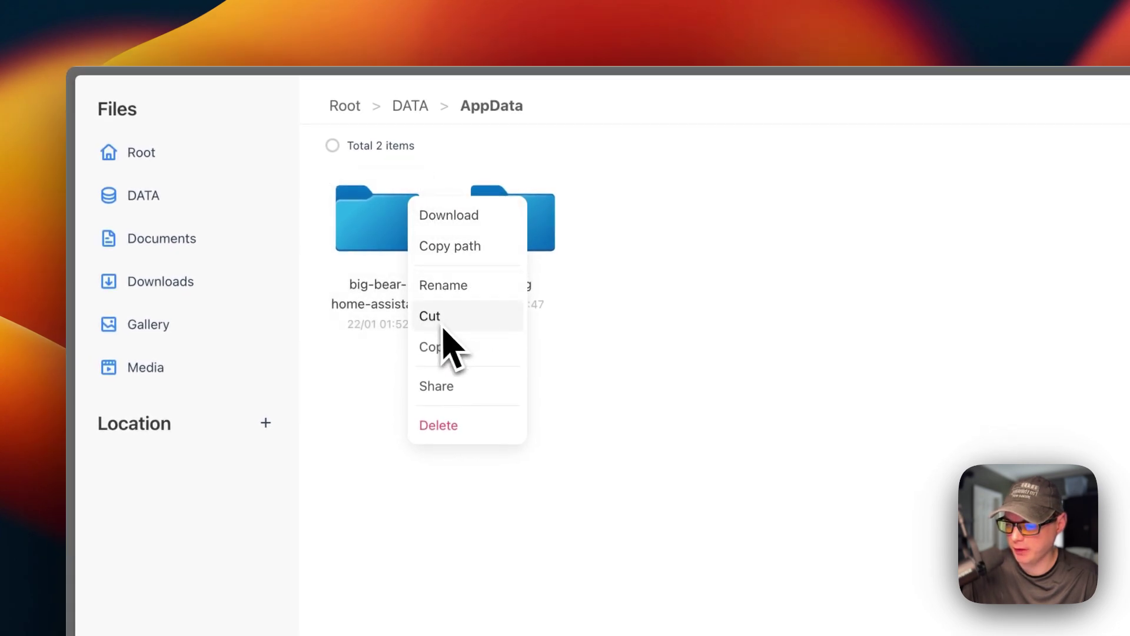
left_click(373, 479)
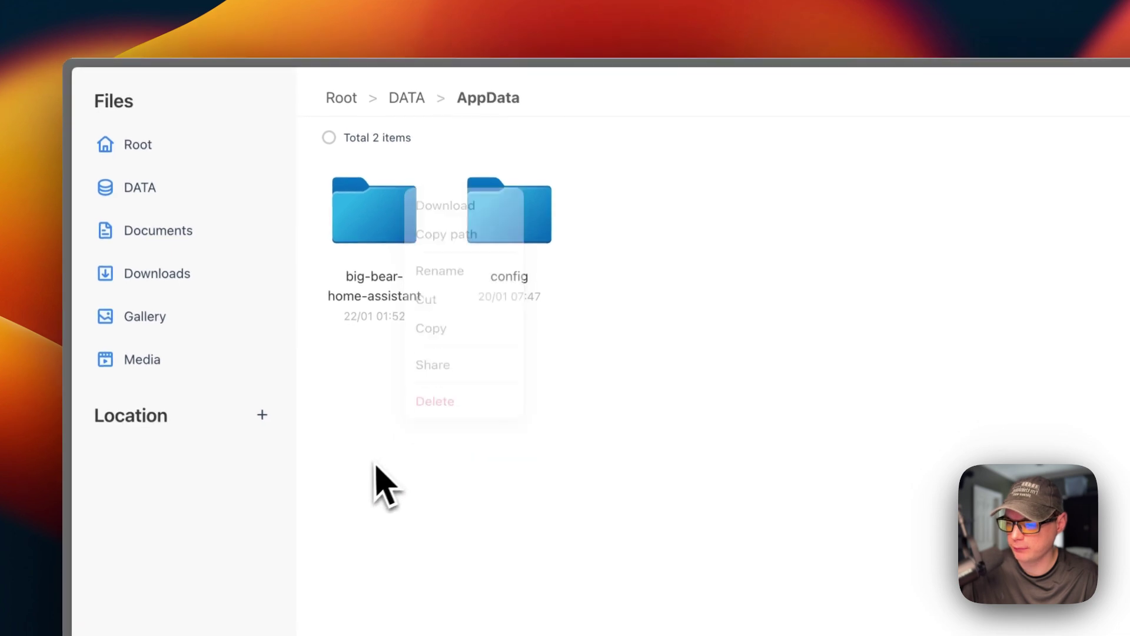
left_click(546, 175)
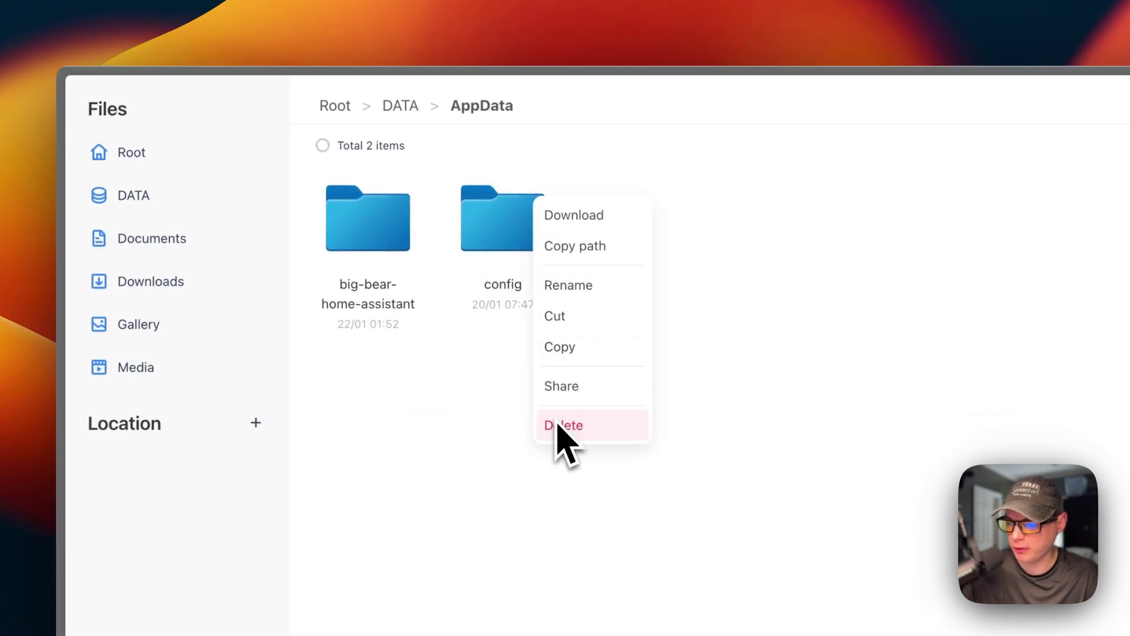
left_click(405, 406)
Step: Reopen the config folder inside big-bear-home-assistant and inspect the file actions available for automations.yaml
left_click(380, 239)
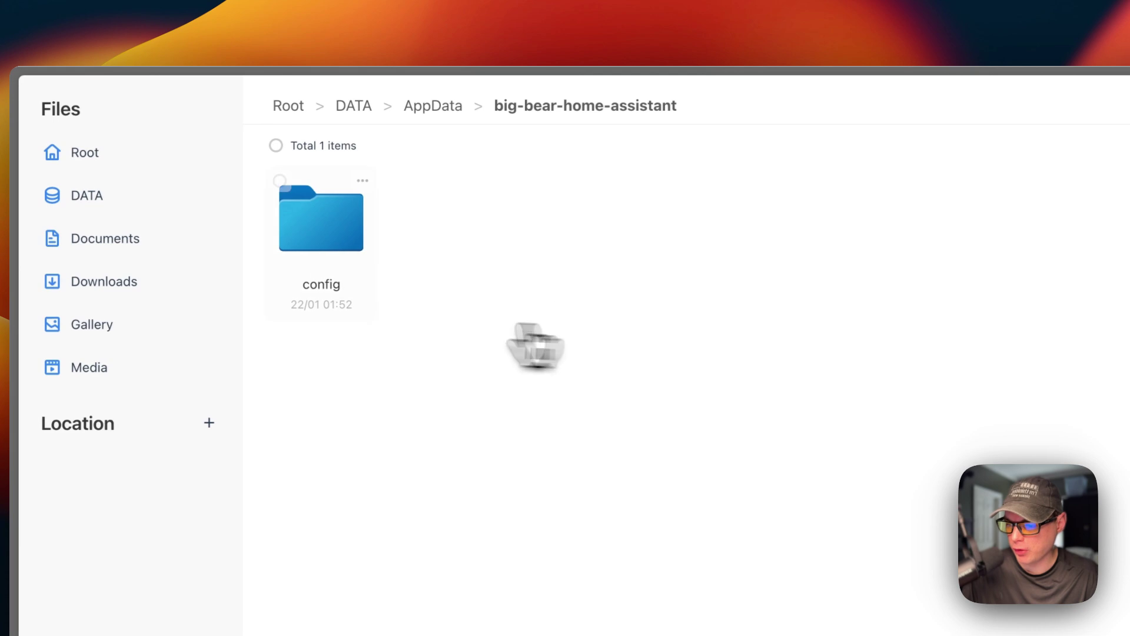
left_click(366, 226)
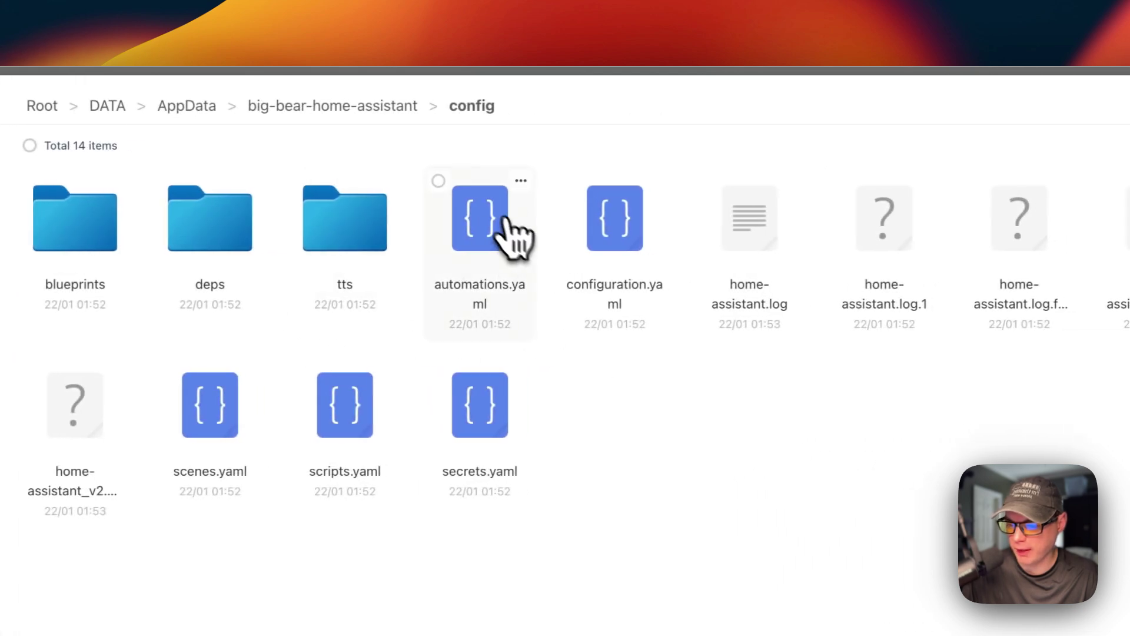
right_click(510, 199)
left_click(530, 410)
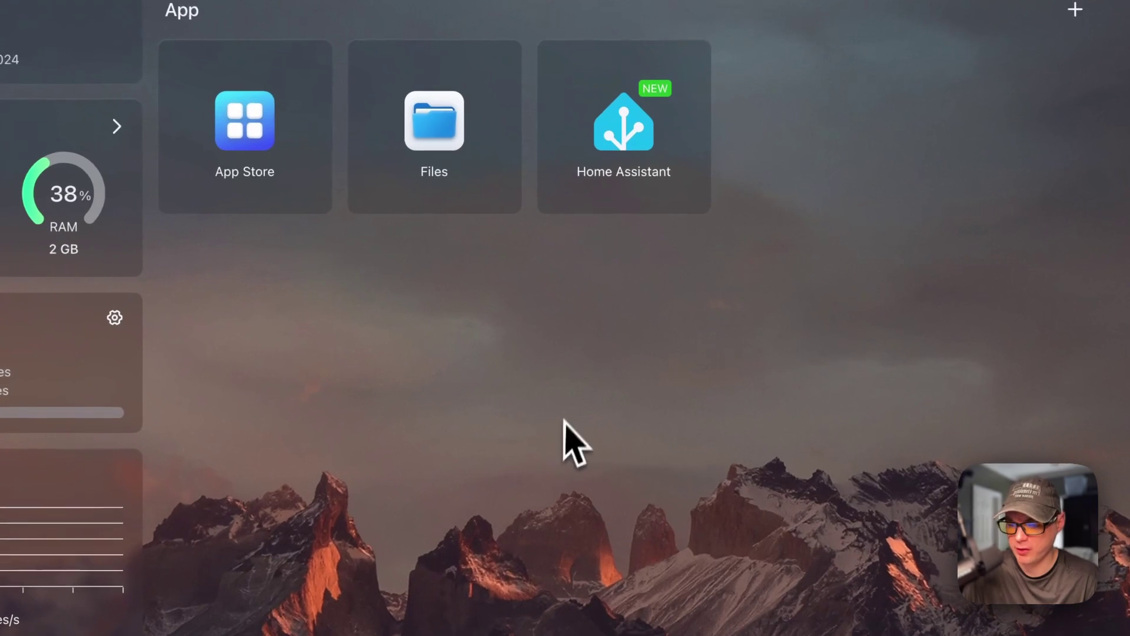
Step: Save the note "Testing" in the Tips of the Home Assistant app
mouse_move(694, 73)
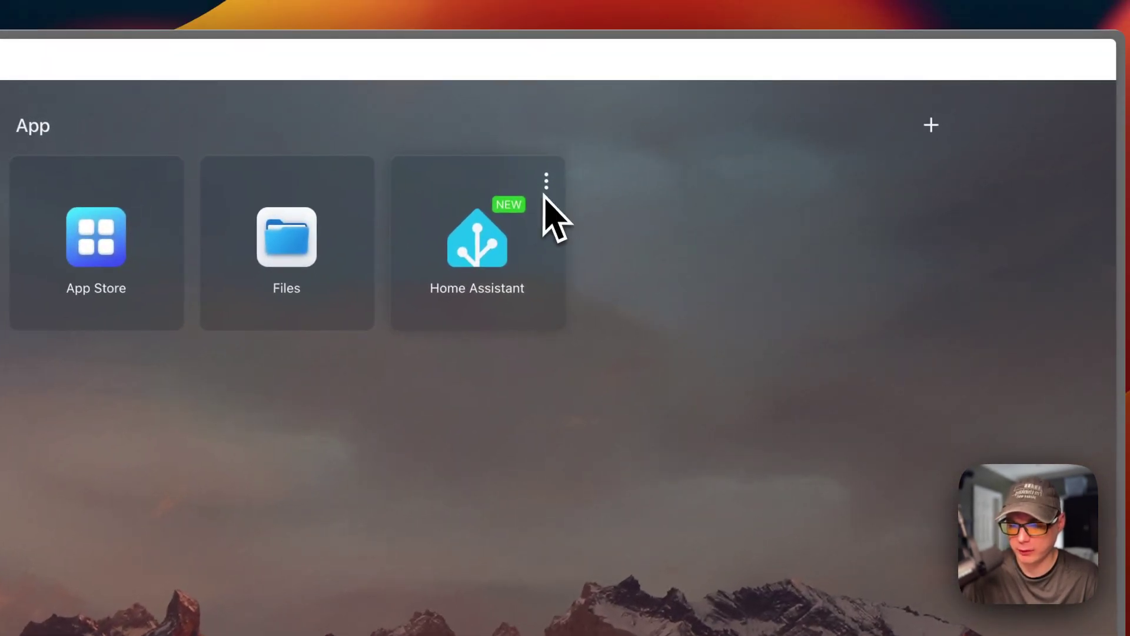
left_click(546, 180)
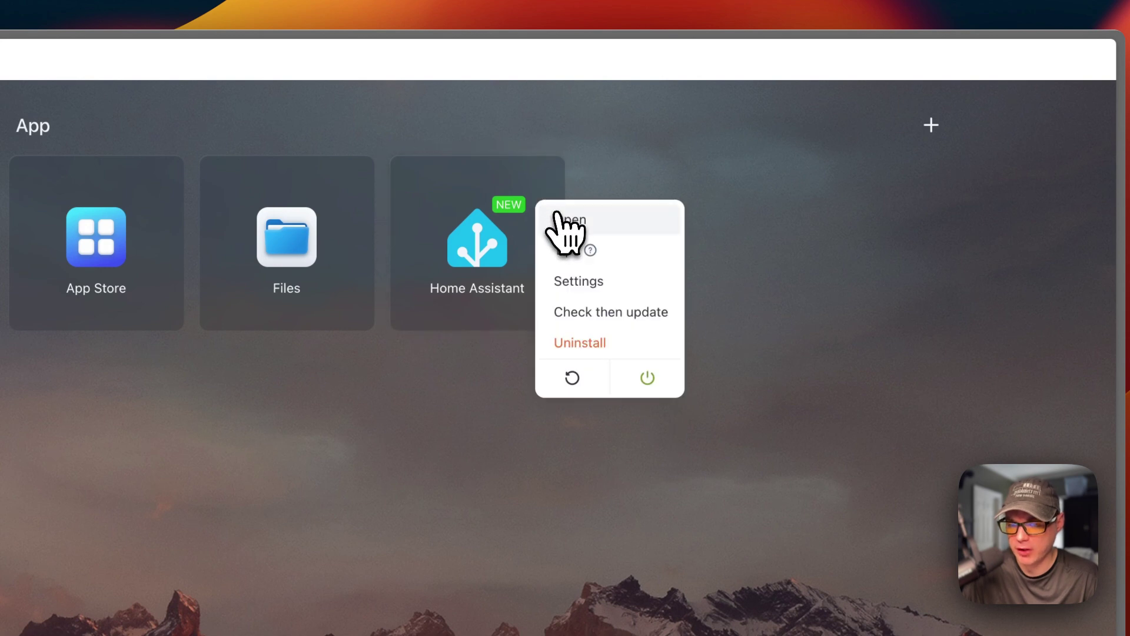
left_click(606, 259)
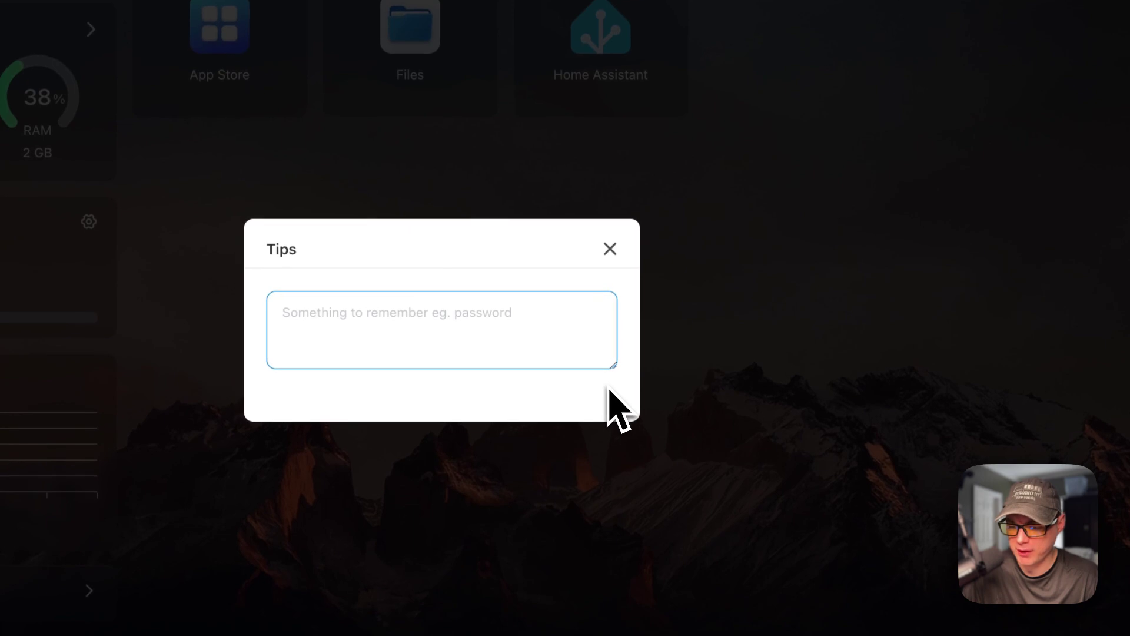
type("Testing")
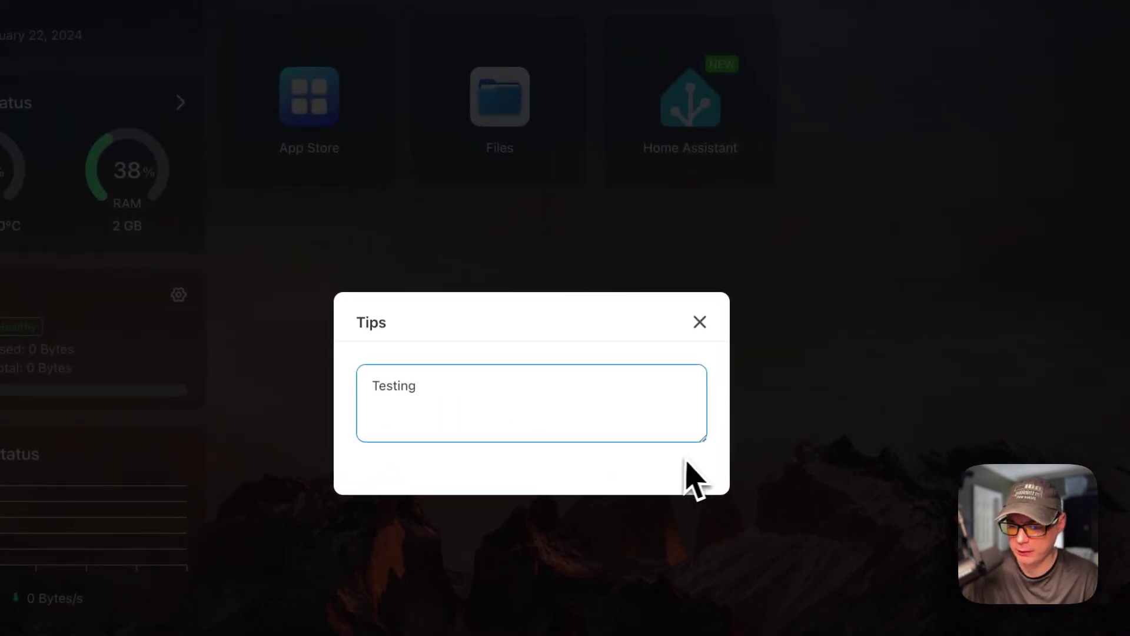
left_click(700, 320)
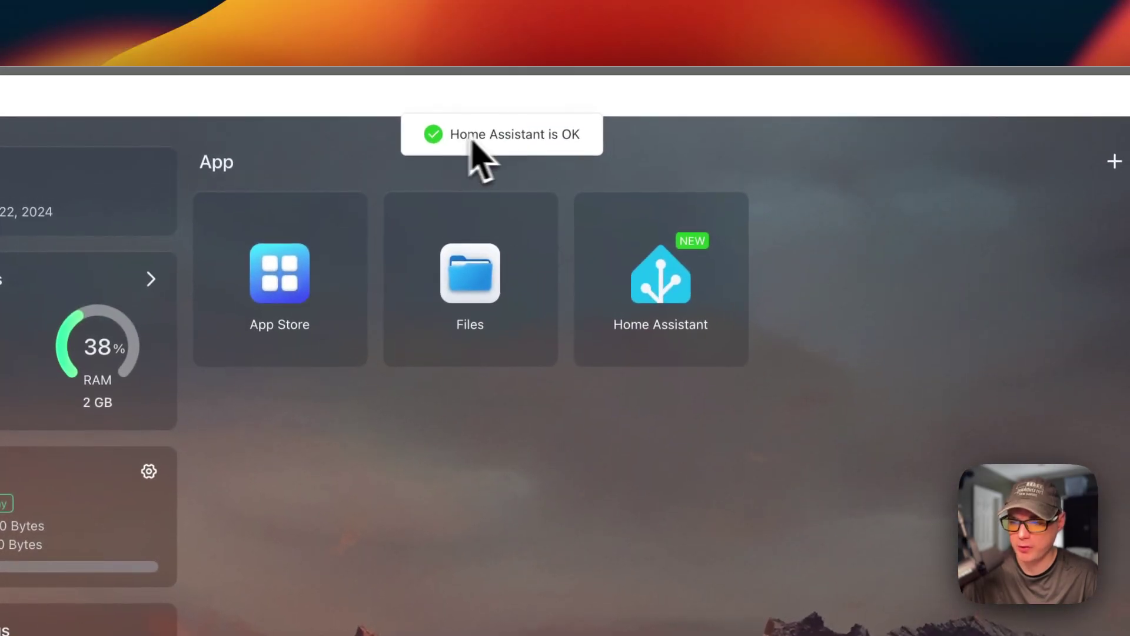
Step: Reopen Home Assistant's Tips to check the saved note, and close them again
left_click(736, 216)
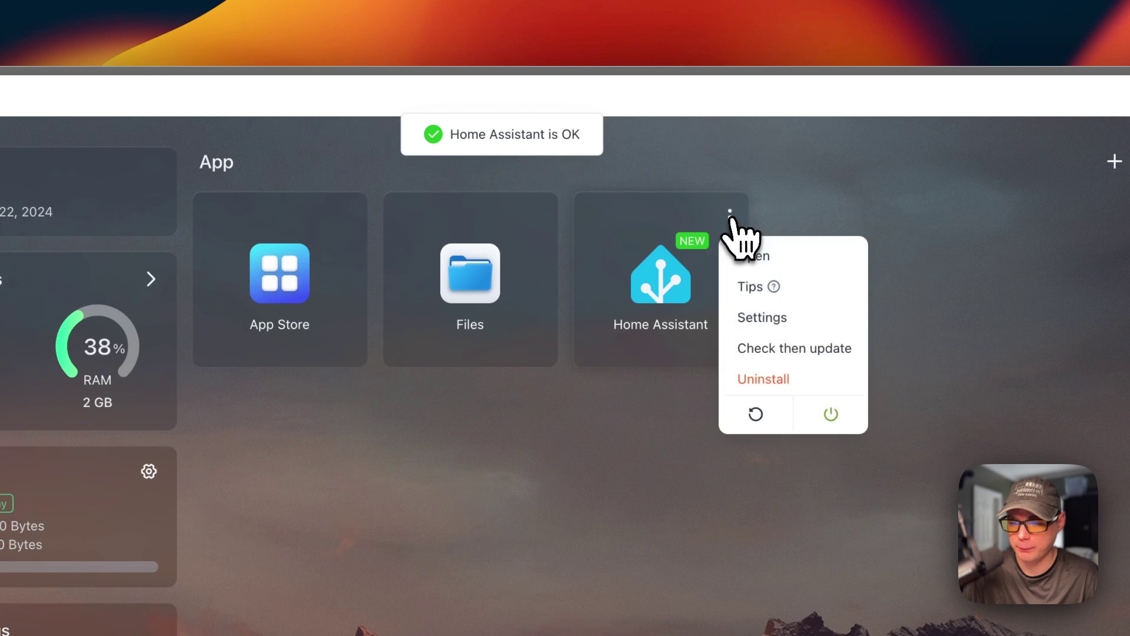
left_click(751, 289)
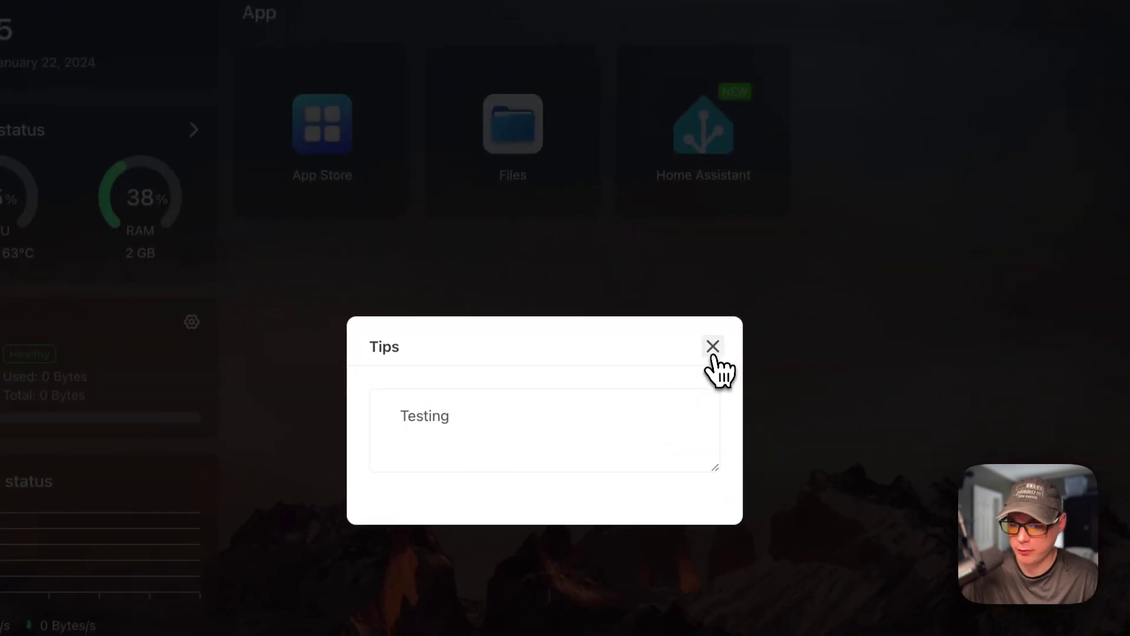
left_click(713, 346)
Step: Open the Home Assistant app's settings and review its image, web UI, network, volume and resource options
left_click(770, 69)
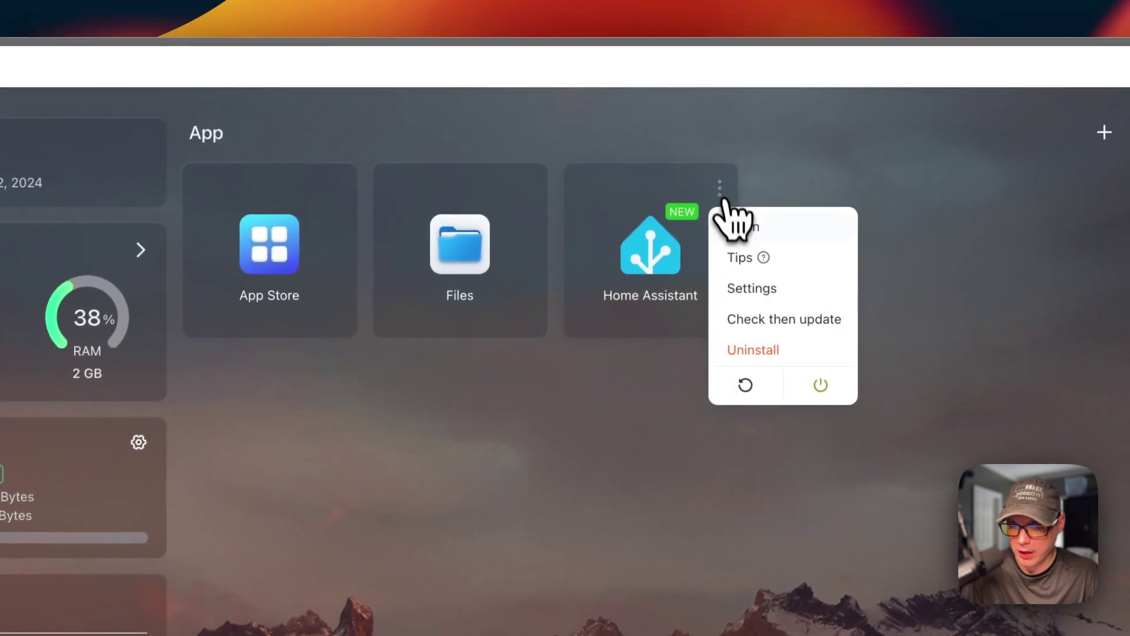
left_click(743, 299)
scroll(467, 396, "down", 8)
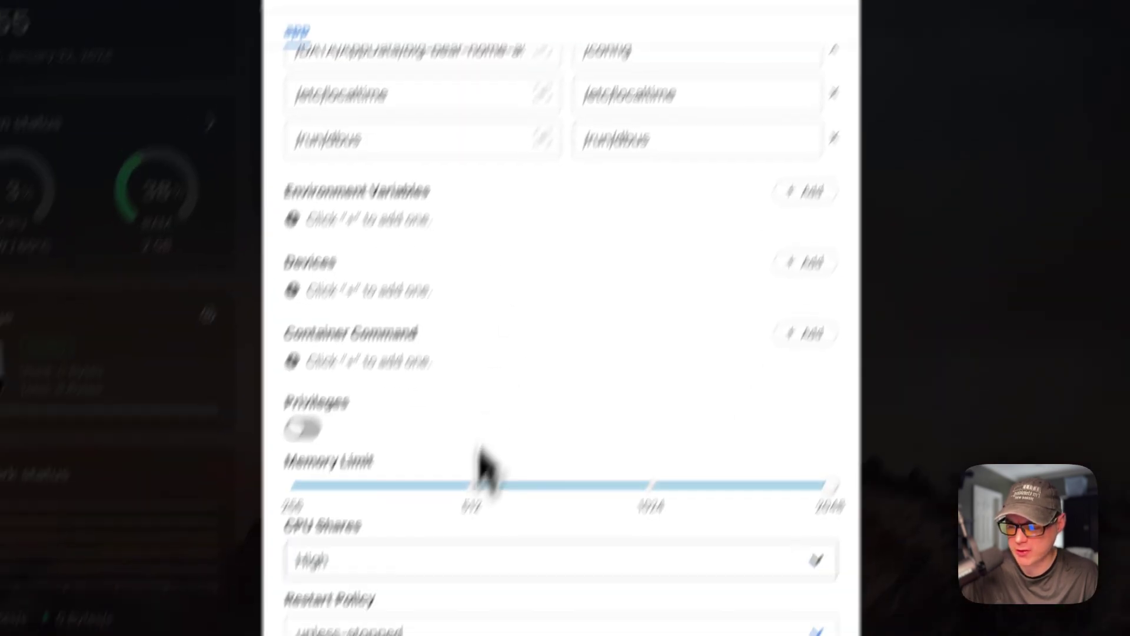
scroll(459, 400, "up", 8)
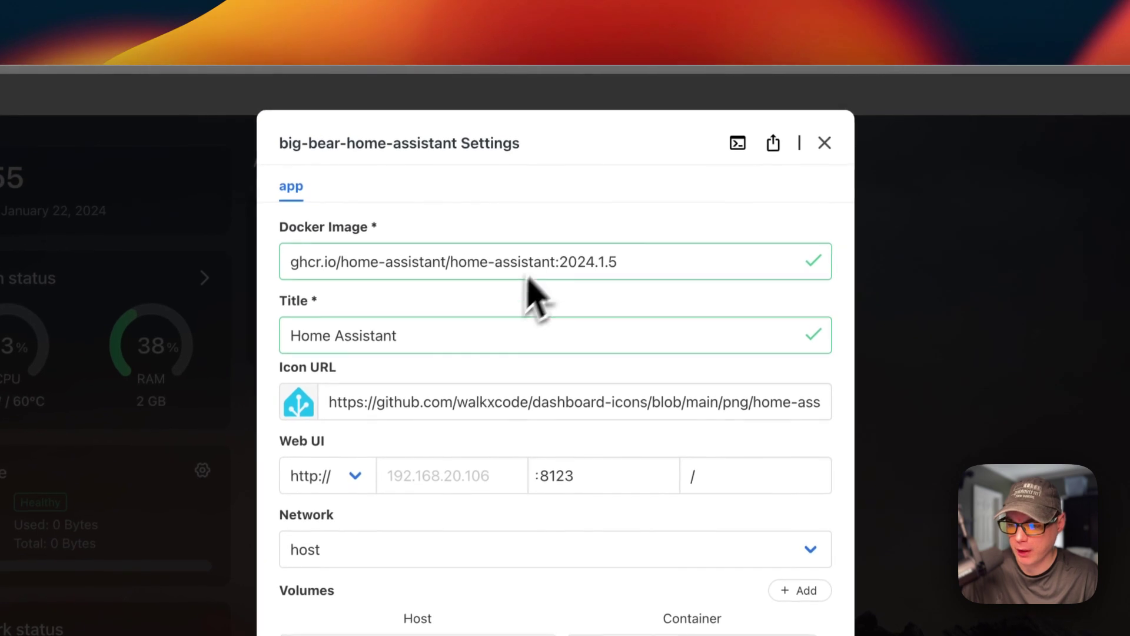
Step: List the config directory with ls in the Home Assistant container's terminal and look through the container's logs
left_click(738, 143)
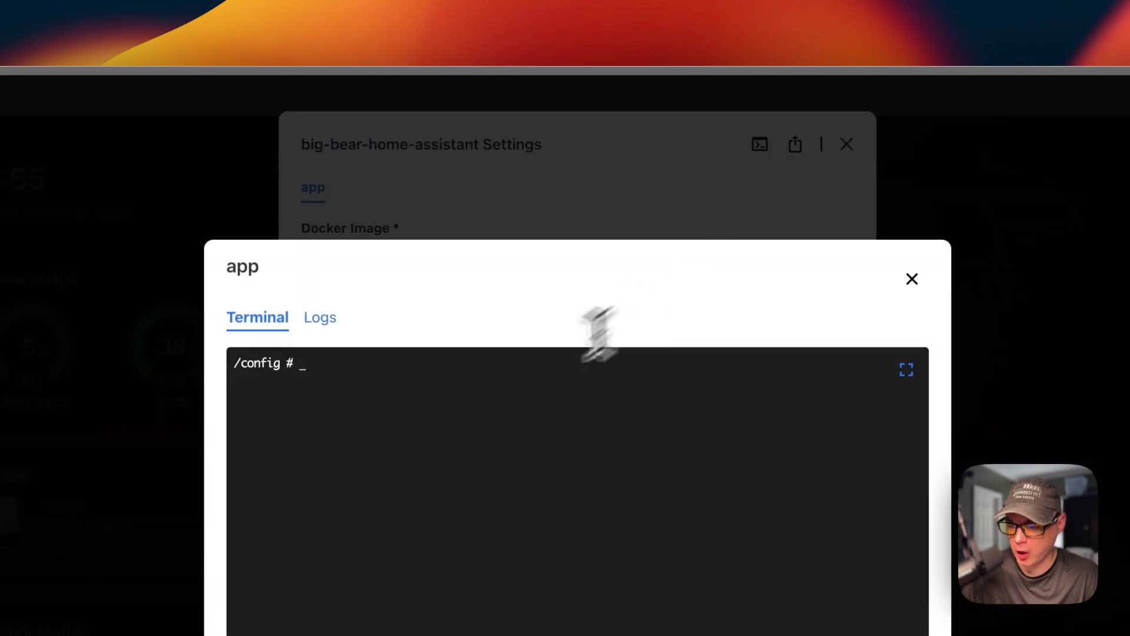
type("ls")
key("Return")
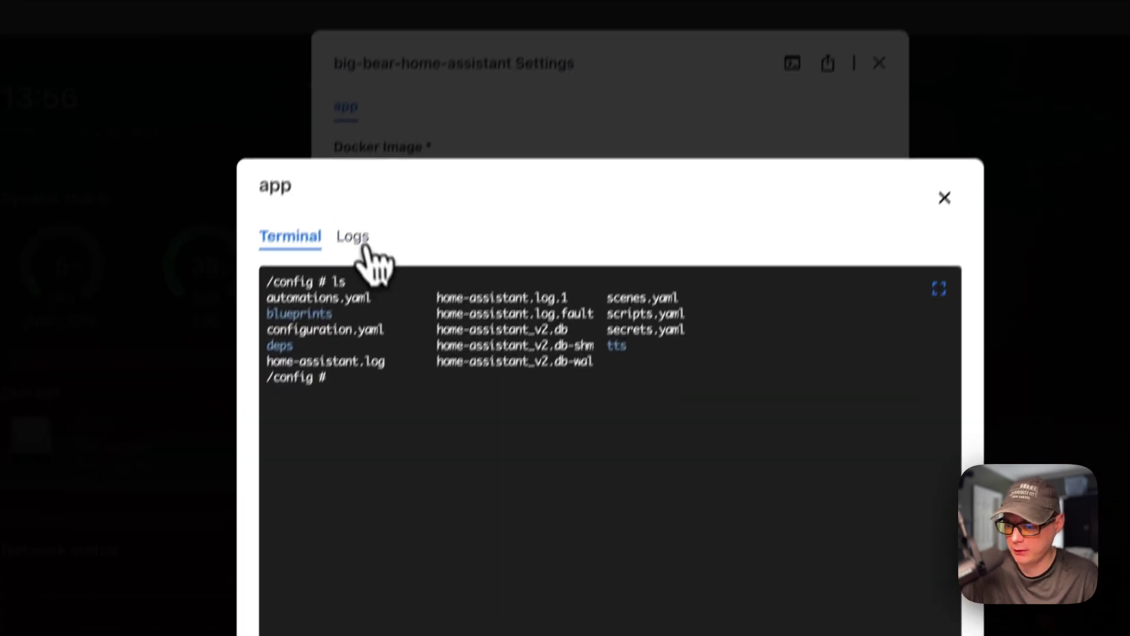
left_click(320, 317)
scroll(488, 432, "up", 10)
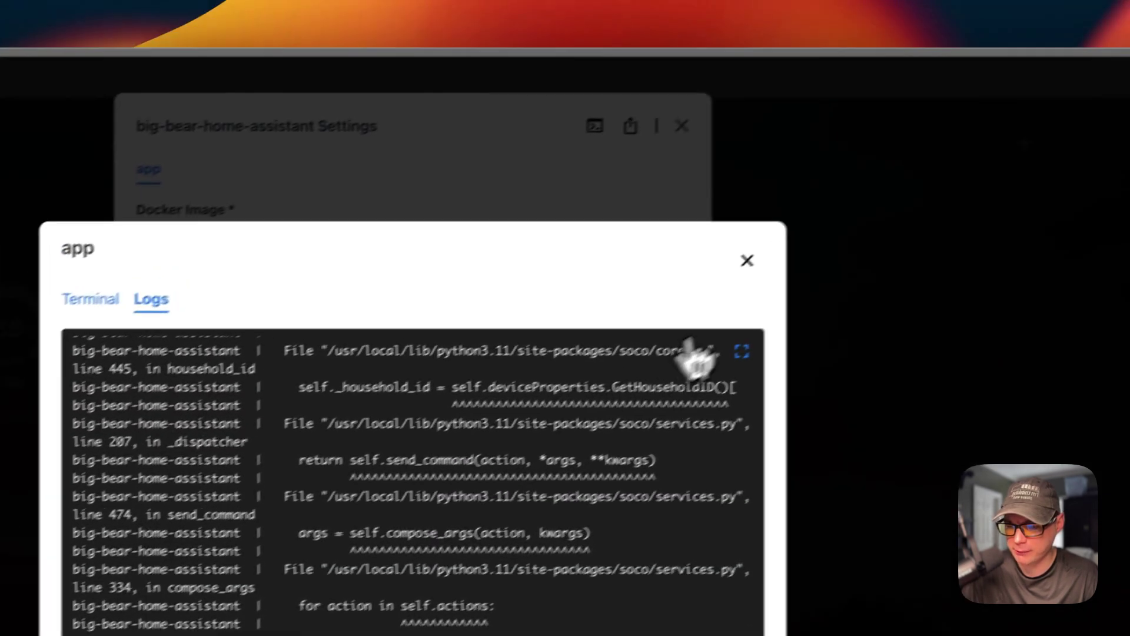
Step: Close the container logs and the app settings, and look over the Home Assistant app's remaining actions
left_click(746, 260)
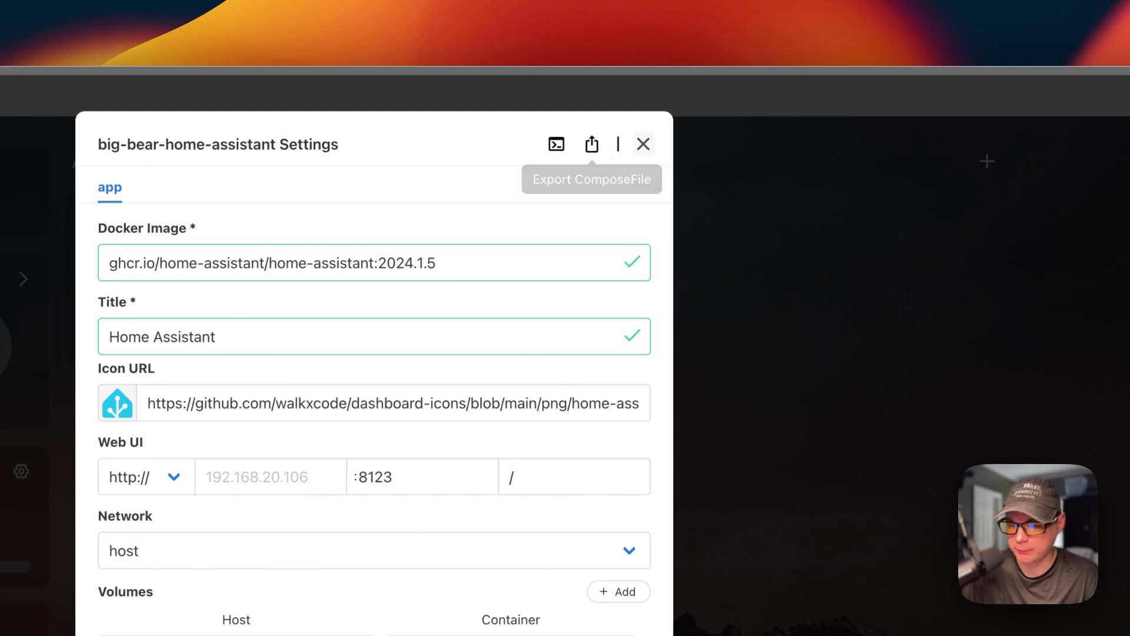
left_click(644, 146)
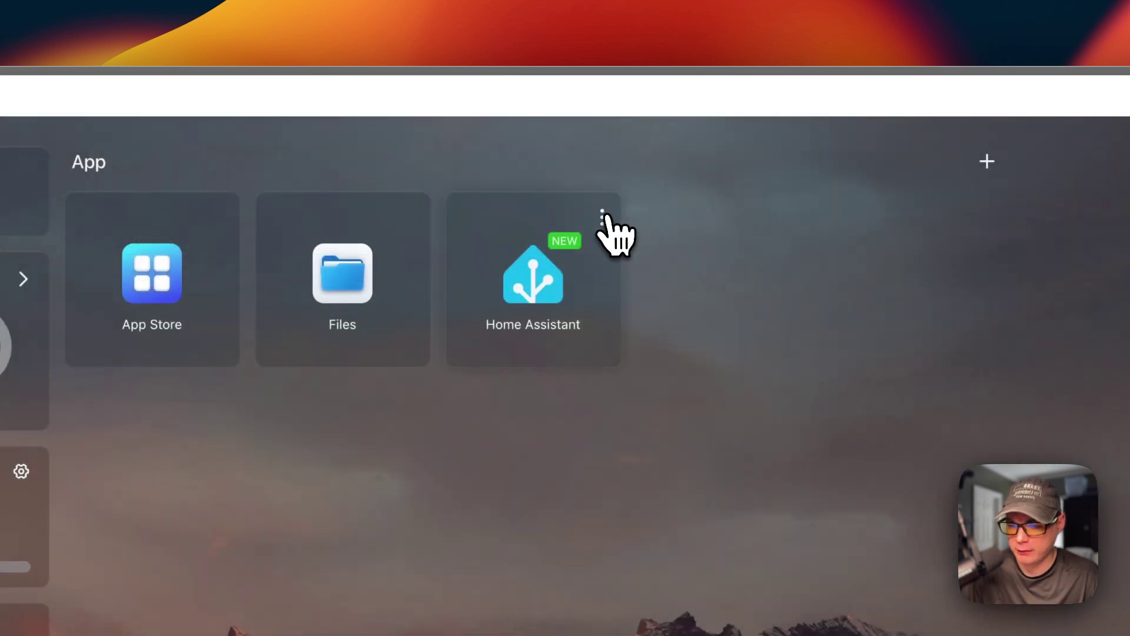
left_click(602, 218)
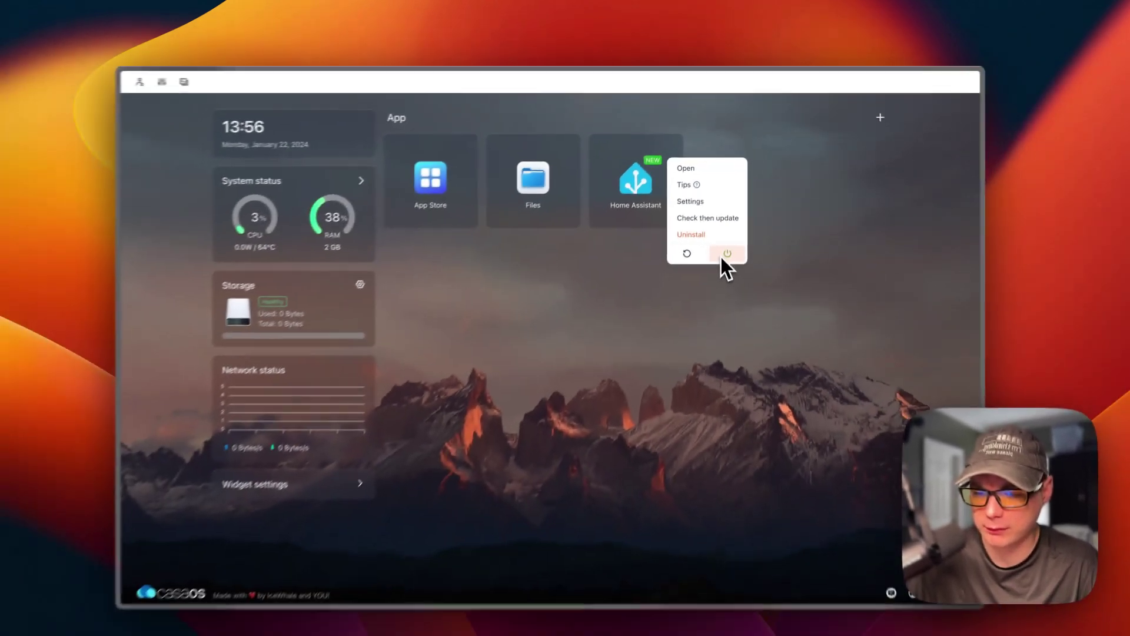
left_click(683, 419)
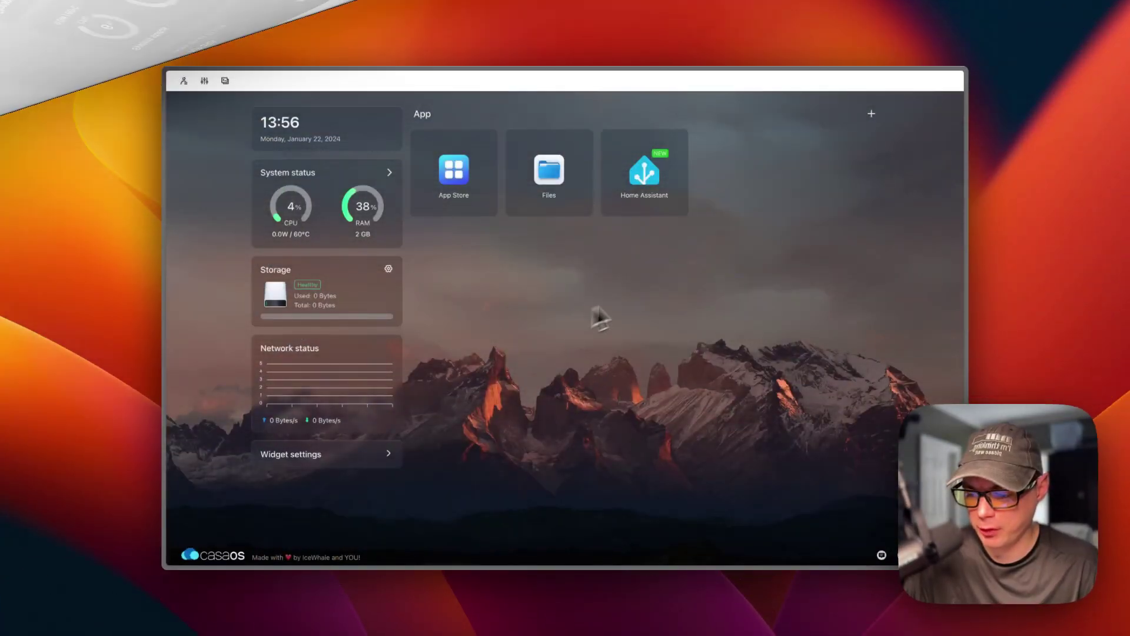
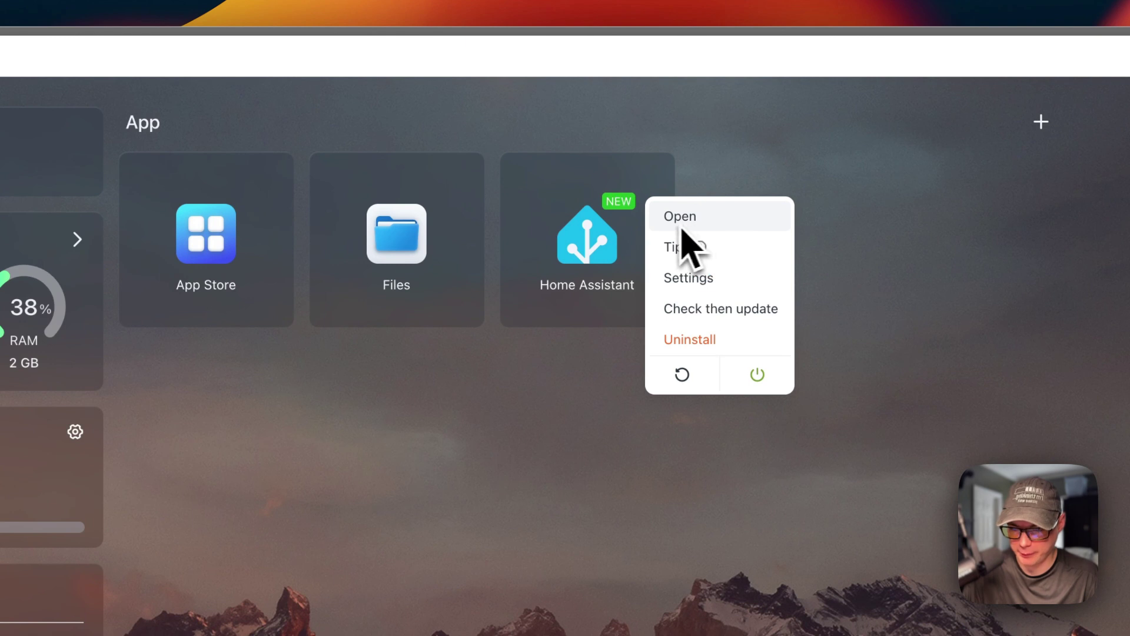
Step: Open Home Assistant's web interface and create the smart home's user account with name and username admin and a password
left_click(572, 249)
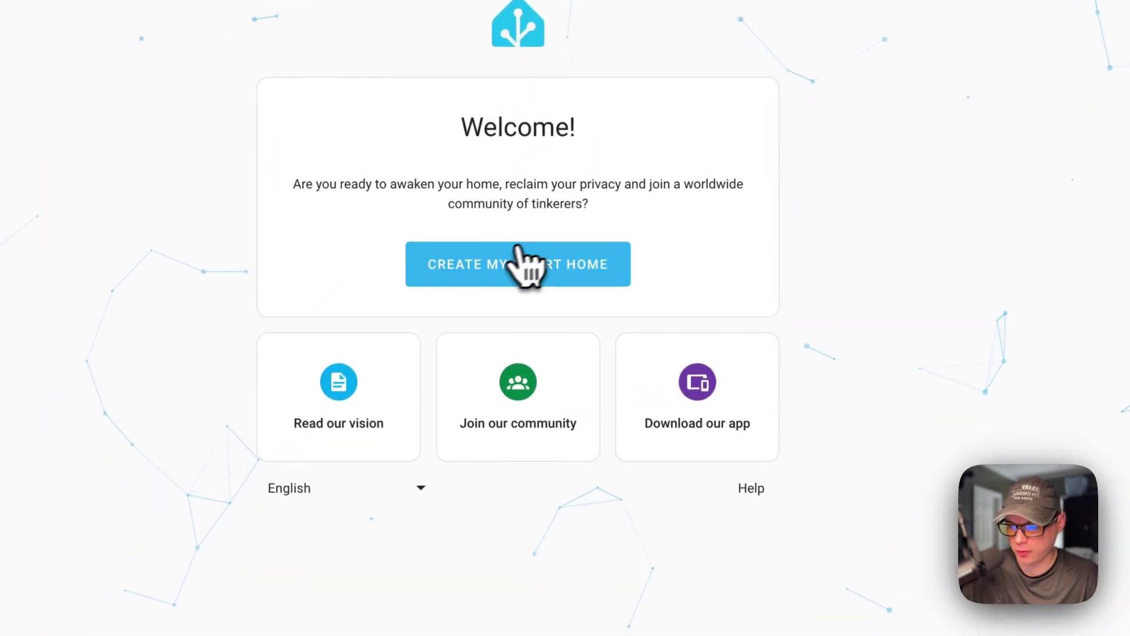
left_click(504, 270)
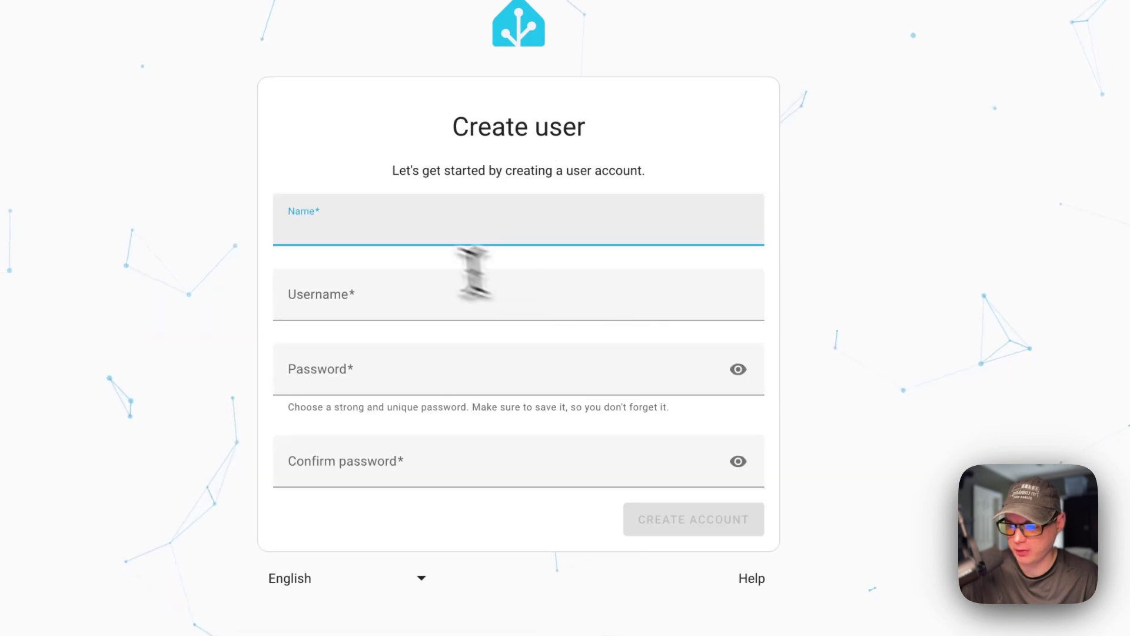
left_click(370, 229)
type("admin")
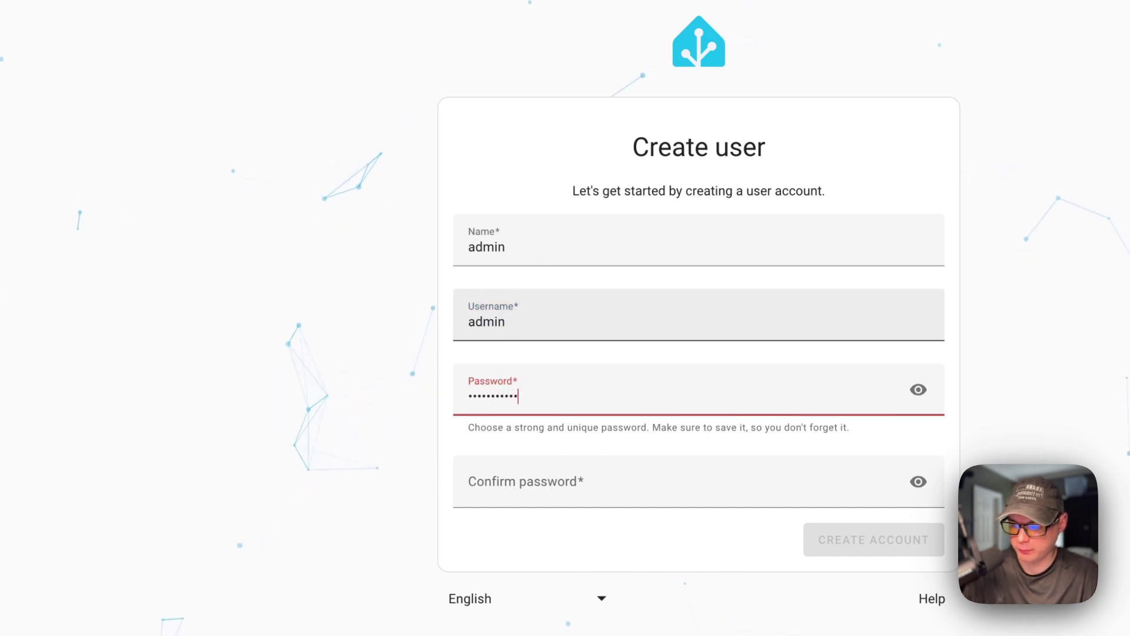
left_click(531, 494)
type("•••")
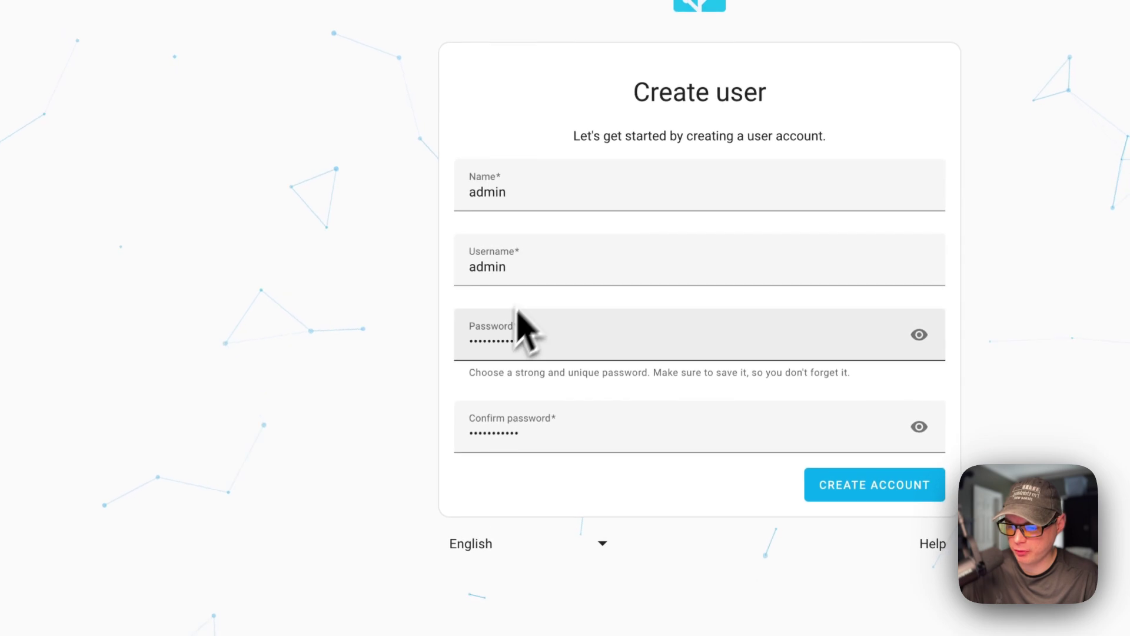
left_click(865, 485)
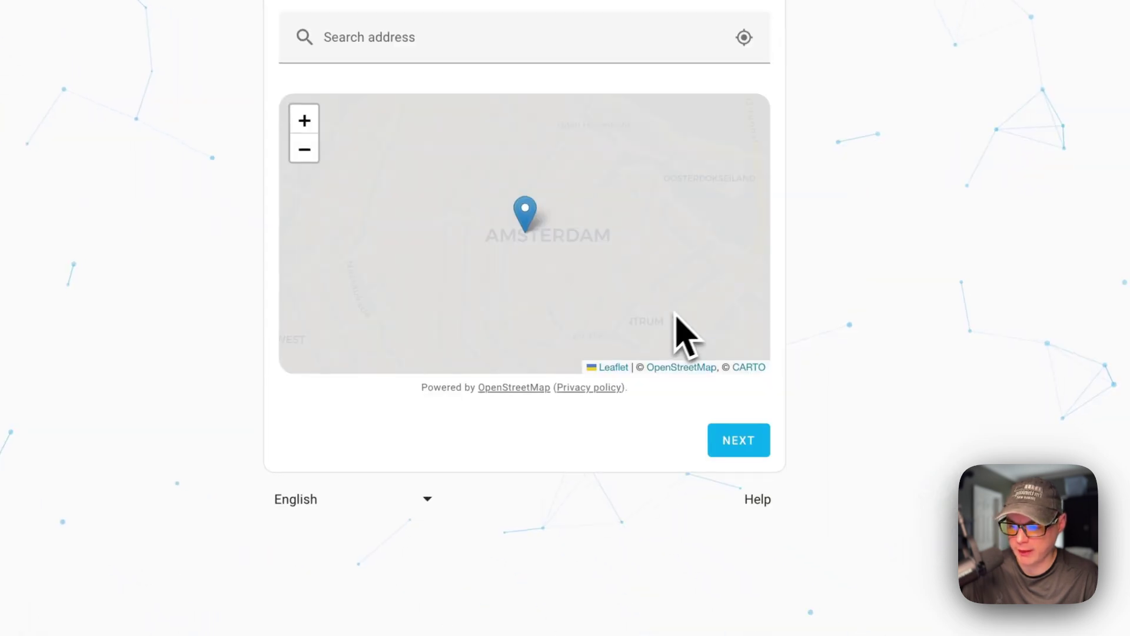
Step: Finish onboarding with the default map location, a selected country and all analytics sharing left off, accepting the compatible devices
left_click(748, 440)
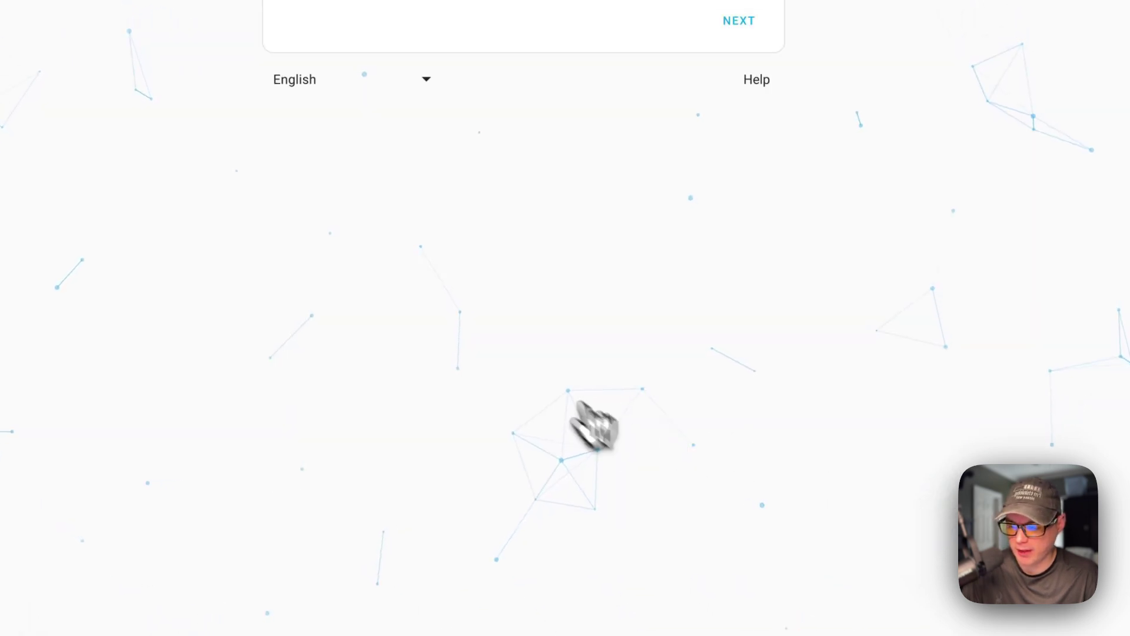
left_click(392, 66)
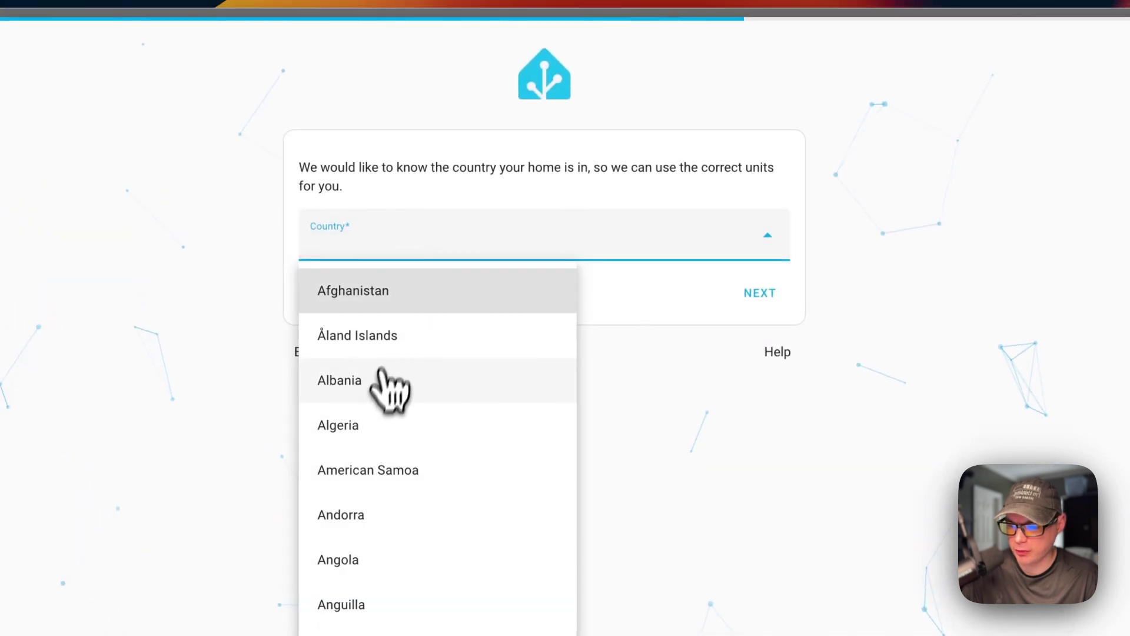
left_click(404, 335)
left_click(759, 292)
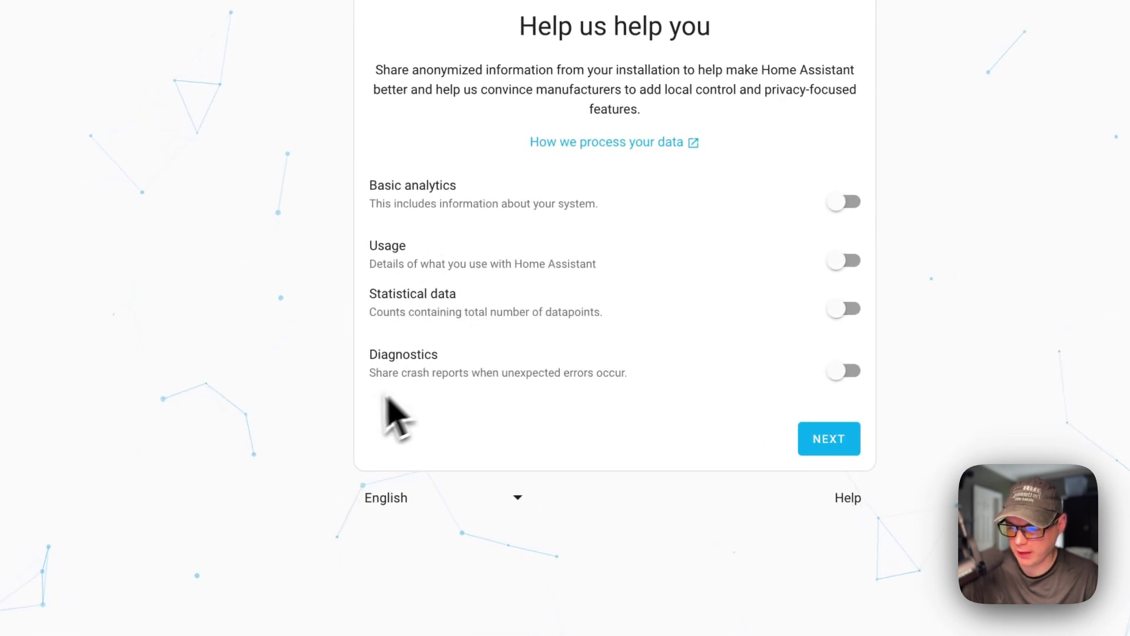
left_click(828, 439)
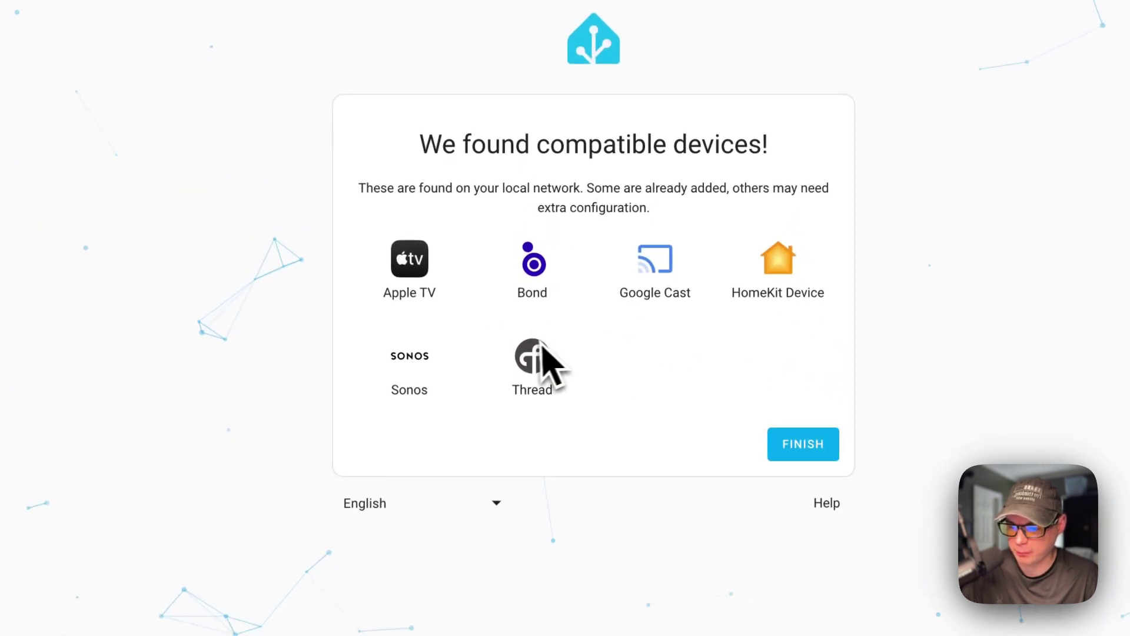
left_click(803, 444)
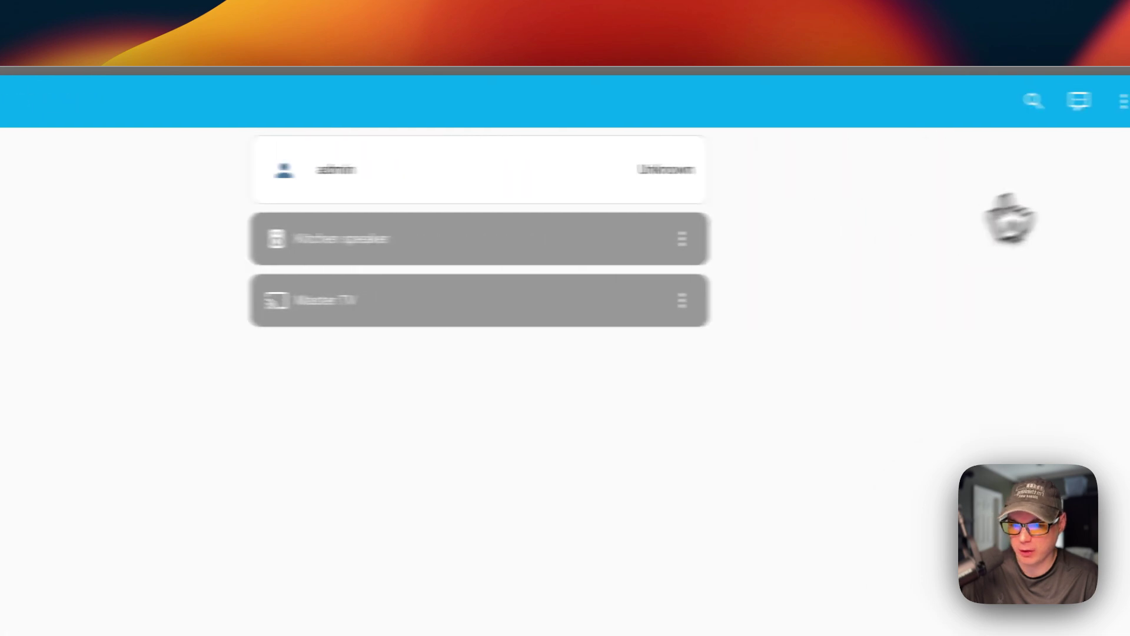
Step: Look through the Overview dashboard and the Energy, Map, Logbook, History, Media and To-do lists pages
left_click(1030, 101)
left_click(1002, 154)
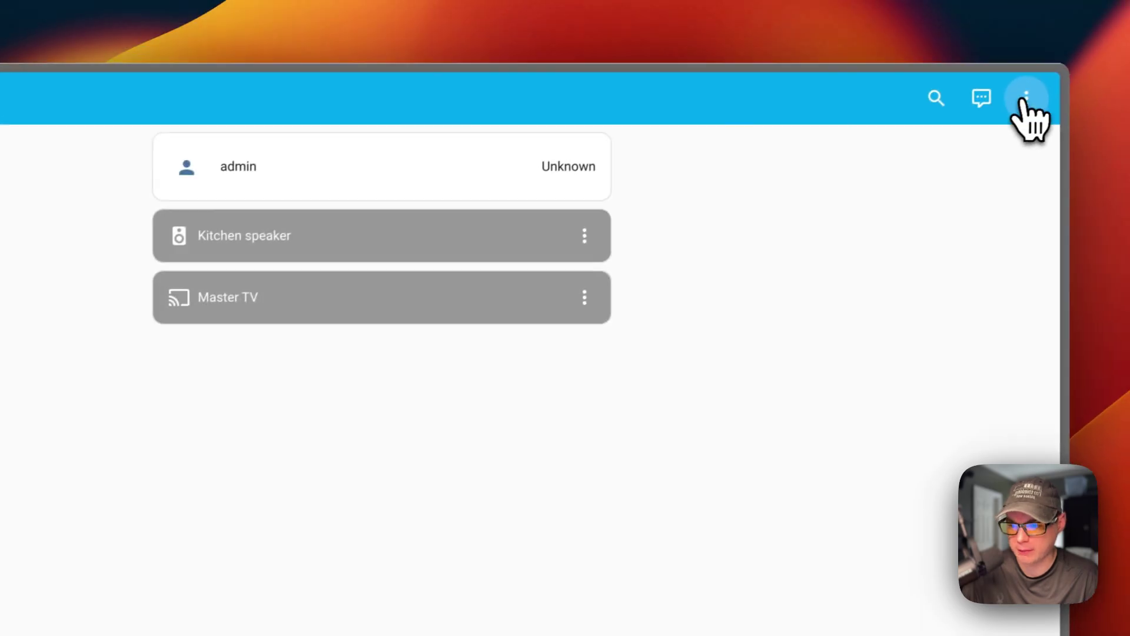
left_click(59, 200)
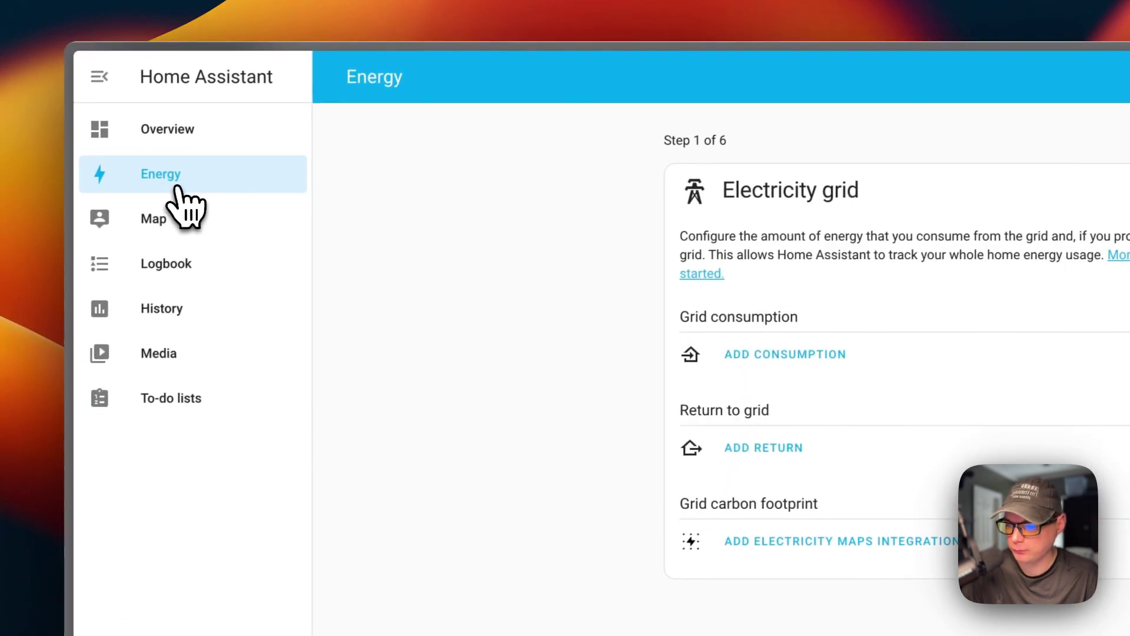
left_click(169, 226)
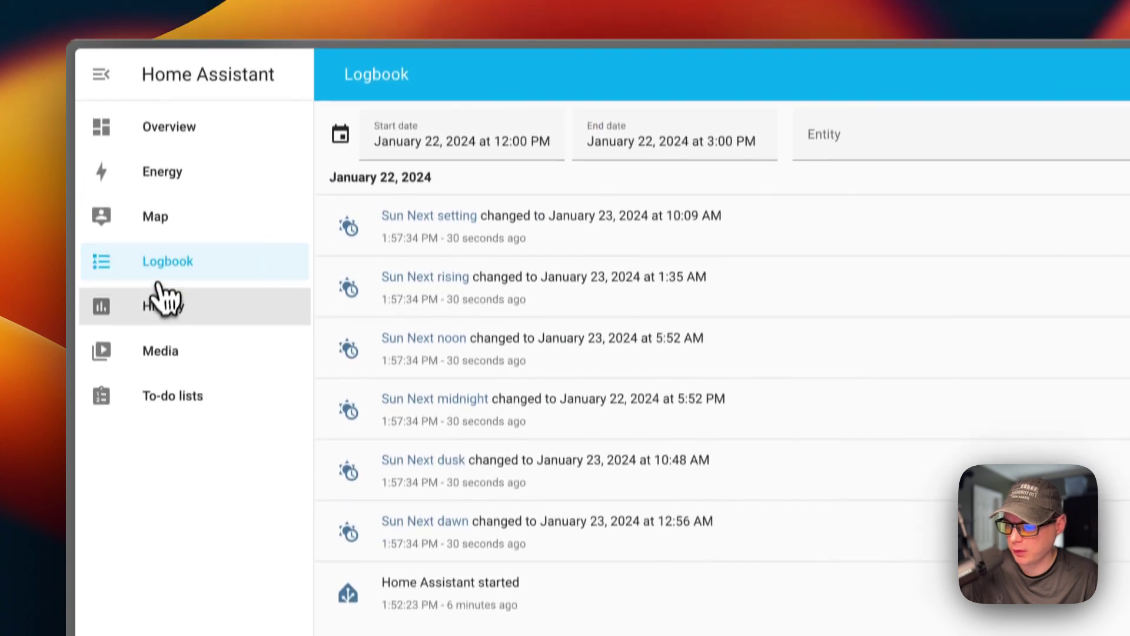
left_click(160, 288)
left_click(177, 355)
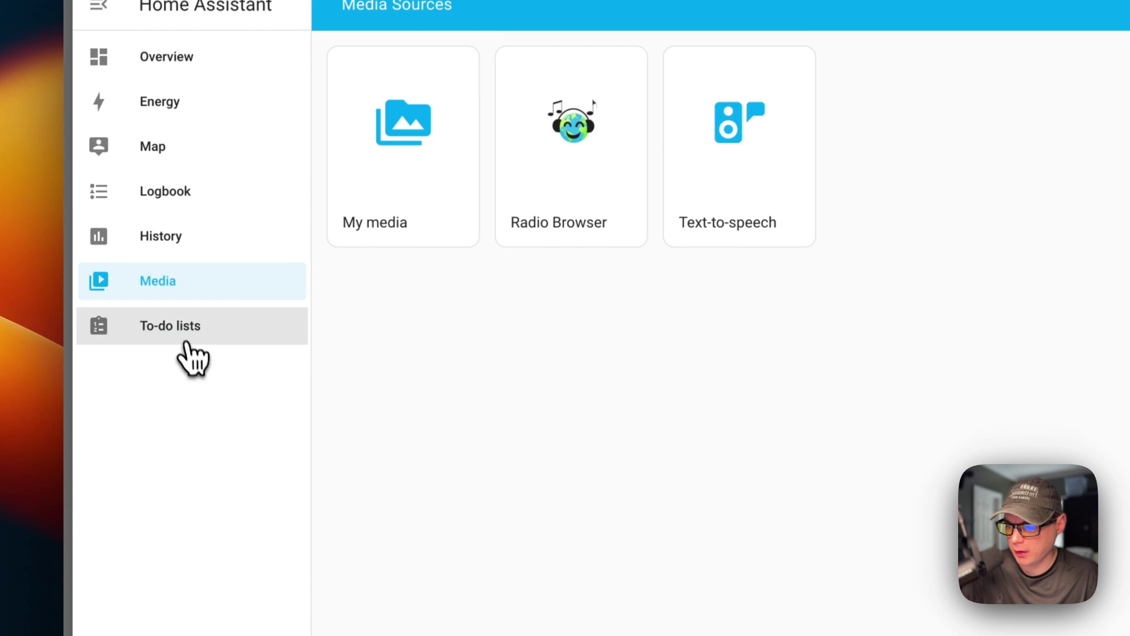
left_click(187, 341)
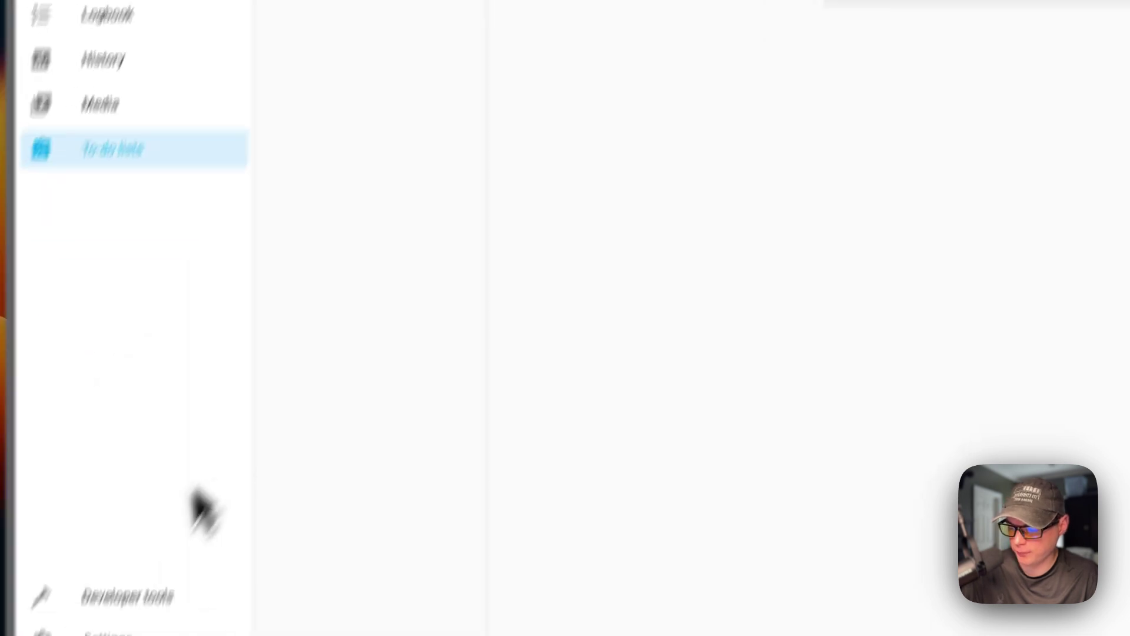
Step: Review Home Assistant's Developer tools, Settings and Notifications, and close the notifications
left_click(131, 596)
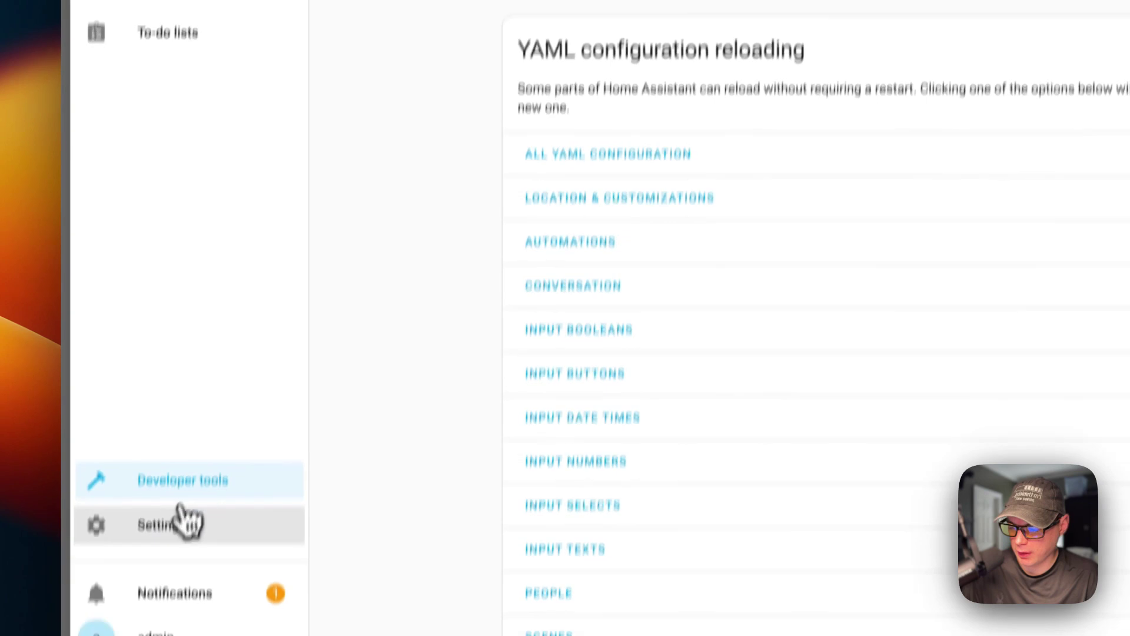
left_click(177, 517)
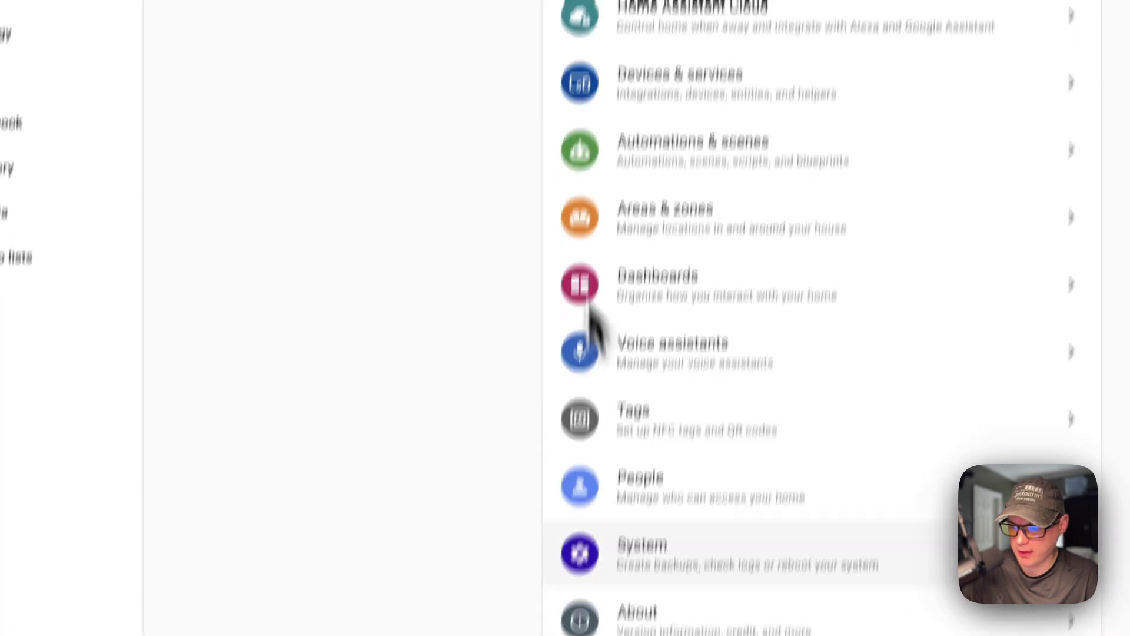
left_click(265, 488)
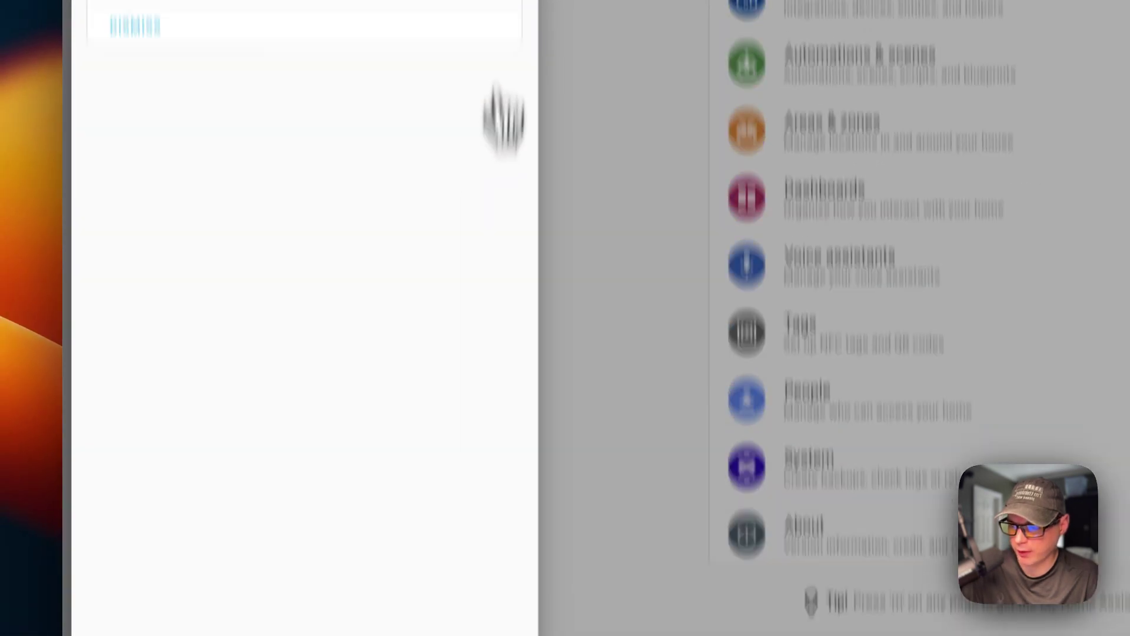
left_click(508, 76)
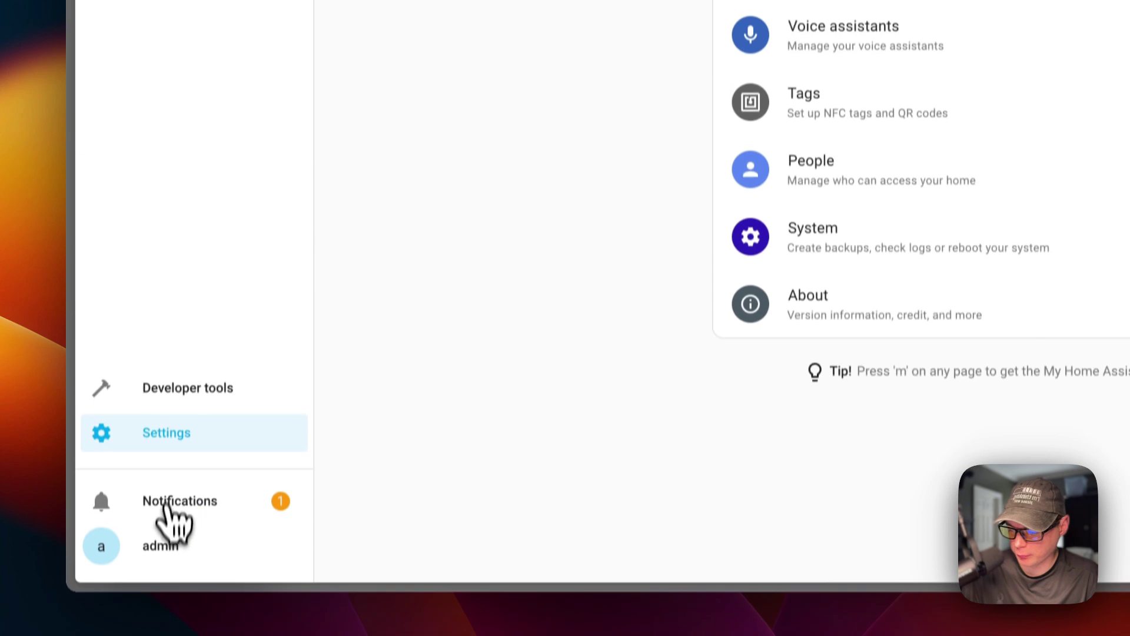
Step: Review the admin profile's format, theme, sidebar and password options, and return to the Overview dashboard
left_click(160, 546)
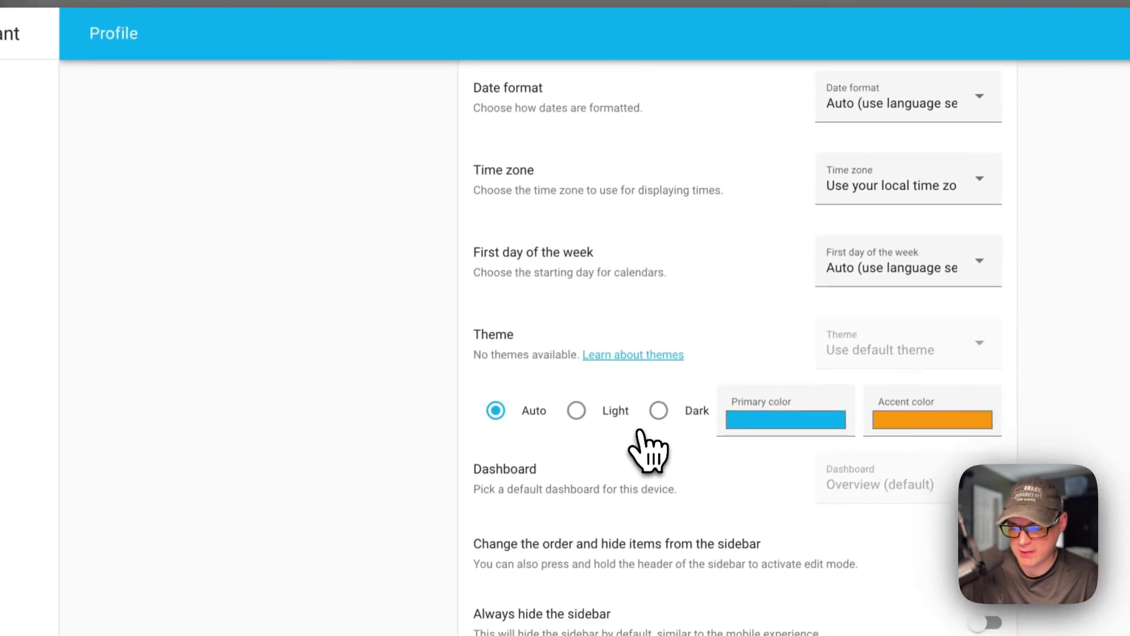
scroll(646, 452, "down", 6)
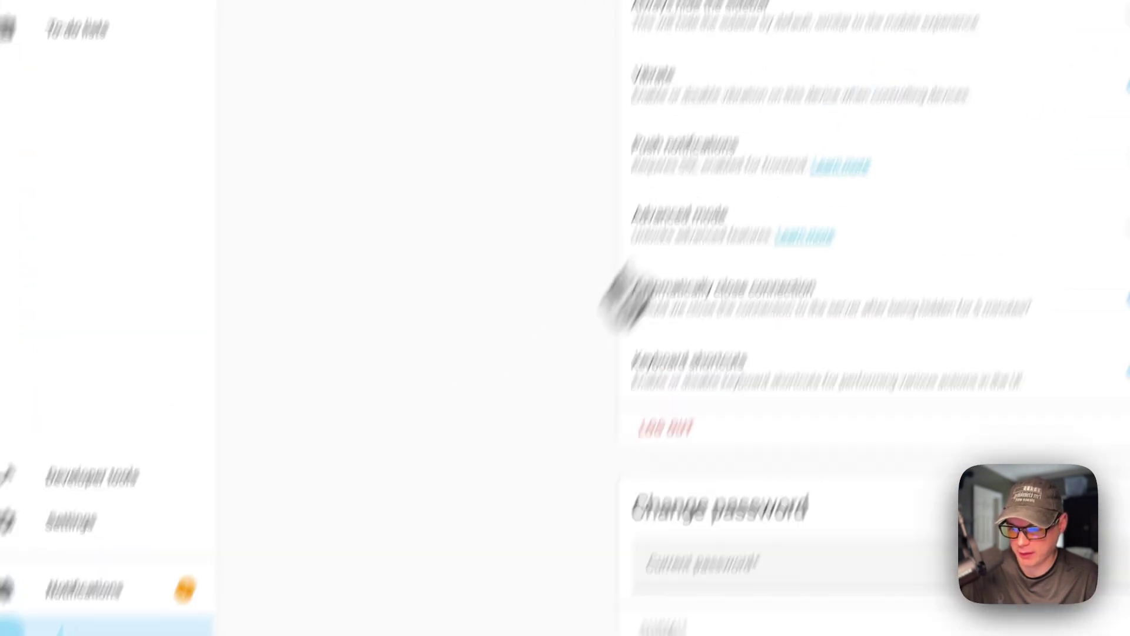
scroll(564, 342, "down", 10)
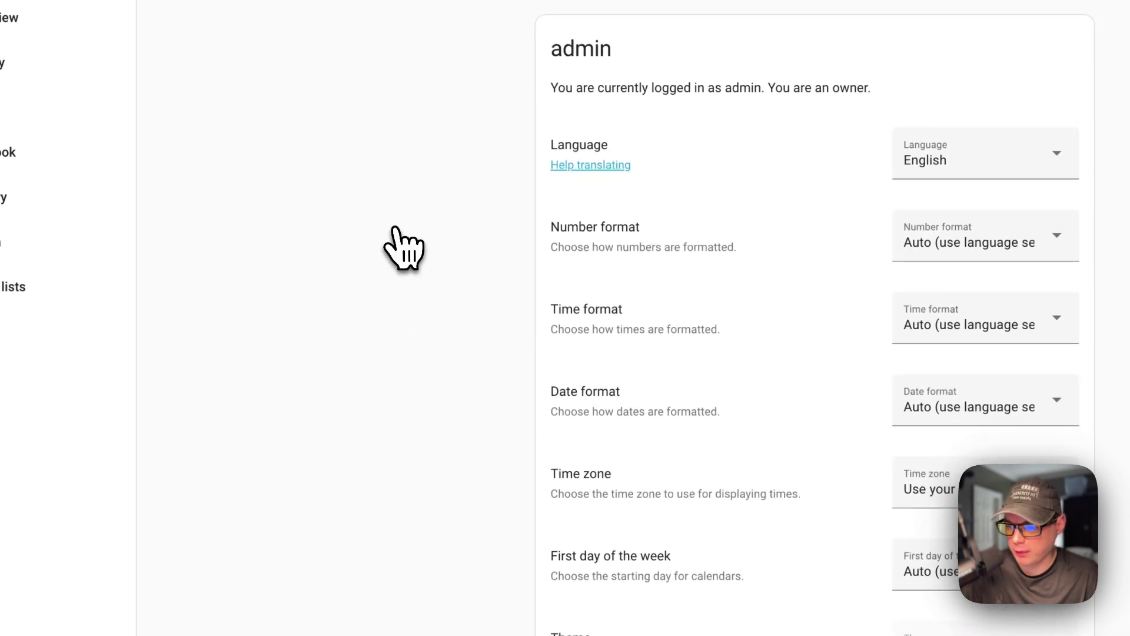
left_click(13, 17)
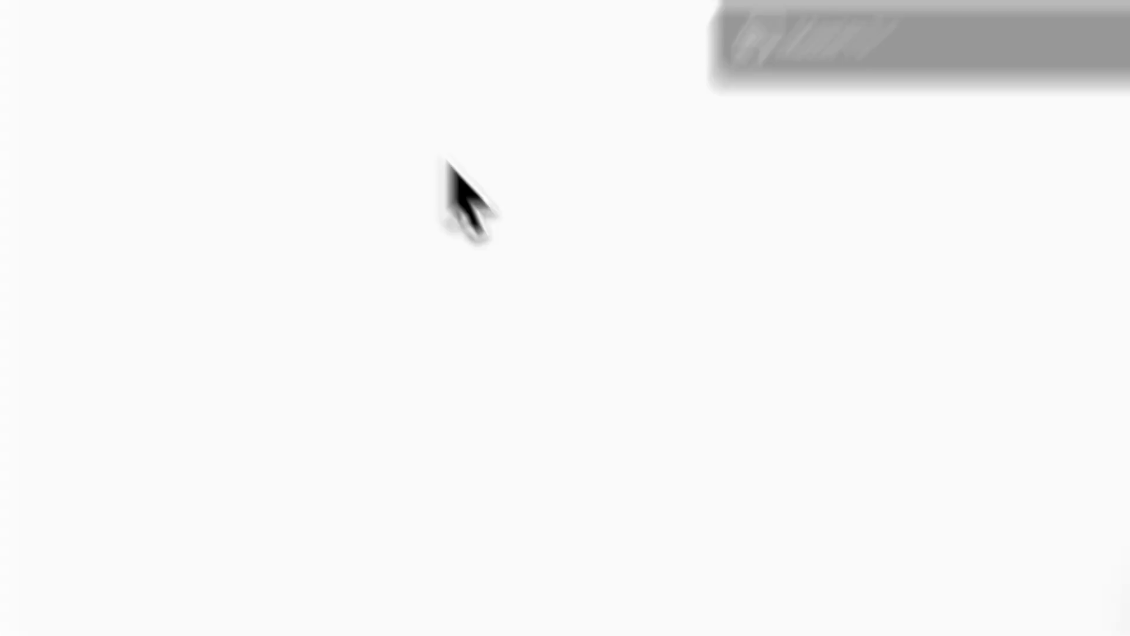